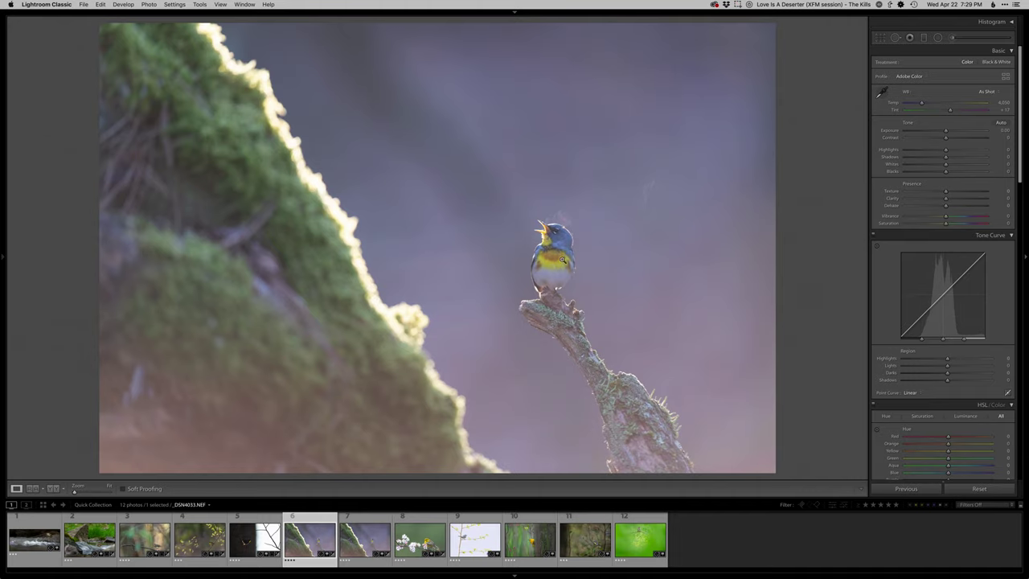
Compare the bird's pose and the visible breath between _DSN4033.NEF and _DSN4035.NEF at 1:1 zoom
left_click(571, 247)
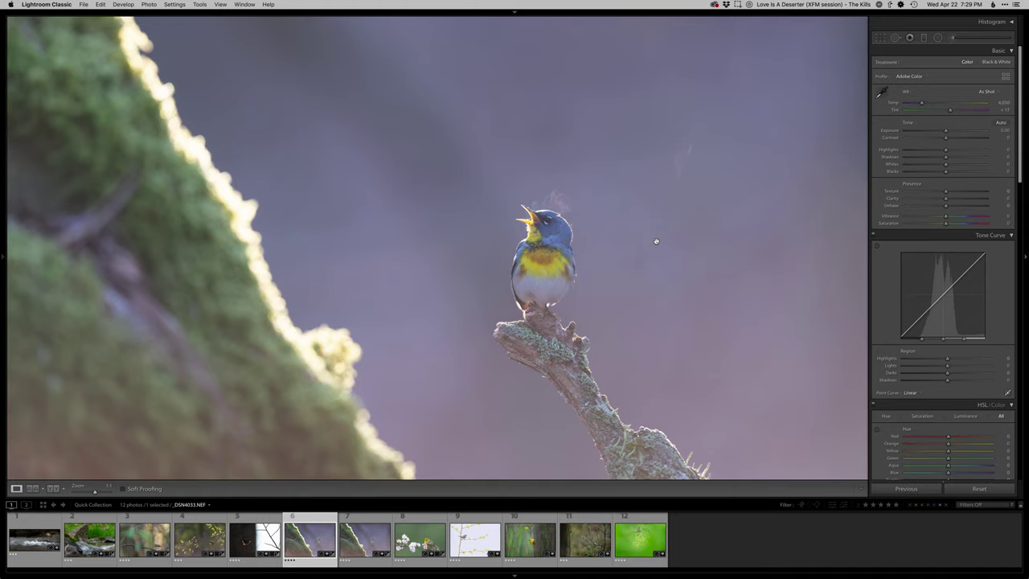
key("Right")
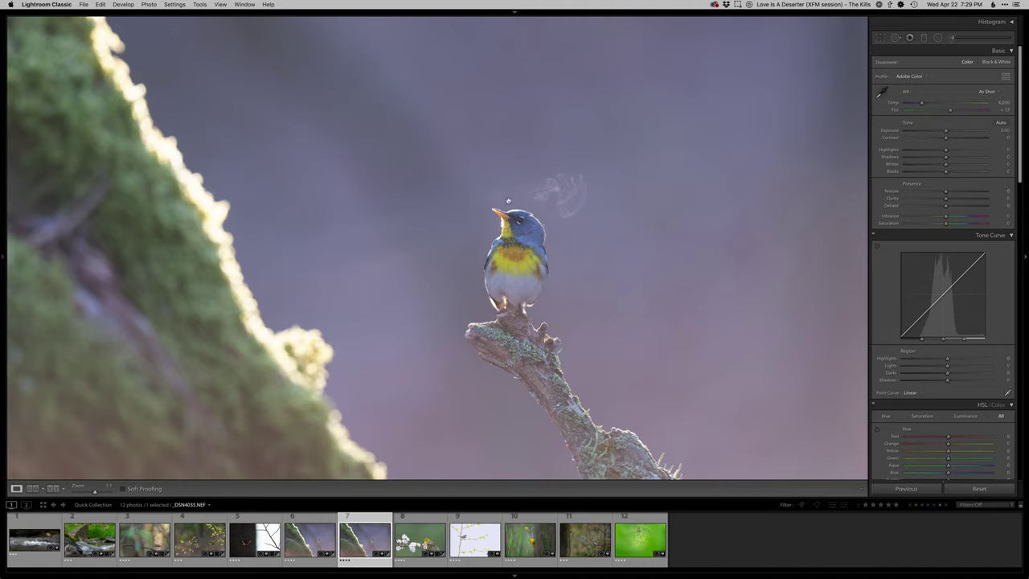
key("Left")
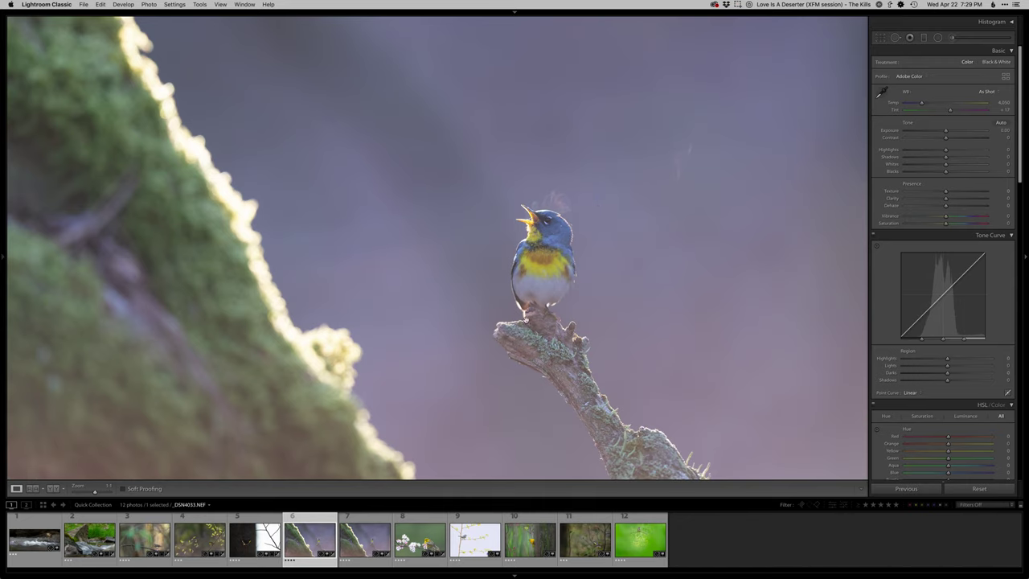
left_click(538, 297)
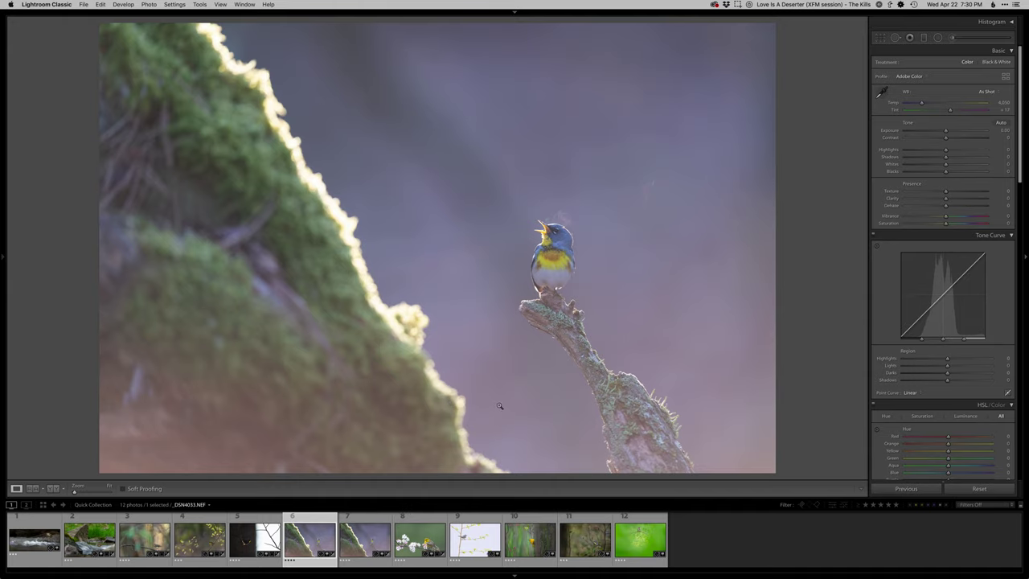
Warm the white balance of _DSN4033.NEF to a temperature of 4,850 and a tint of +5, keeping exposure at 0.00
key("=")
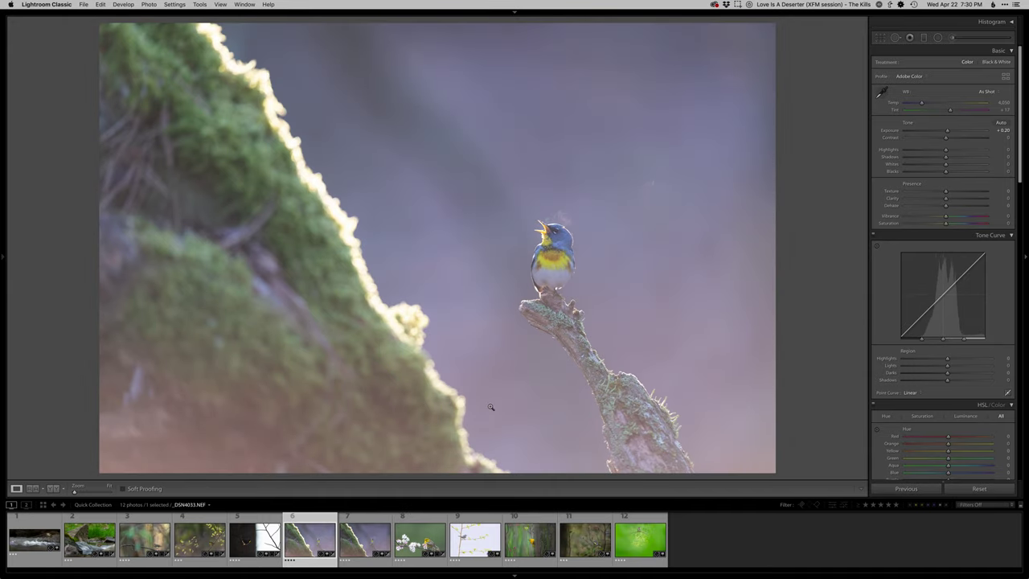
key("=")
key("=")
key("-")
key("-")
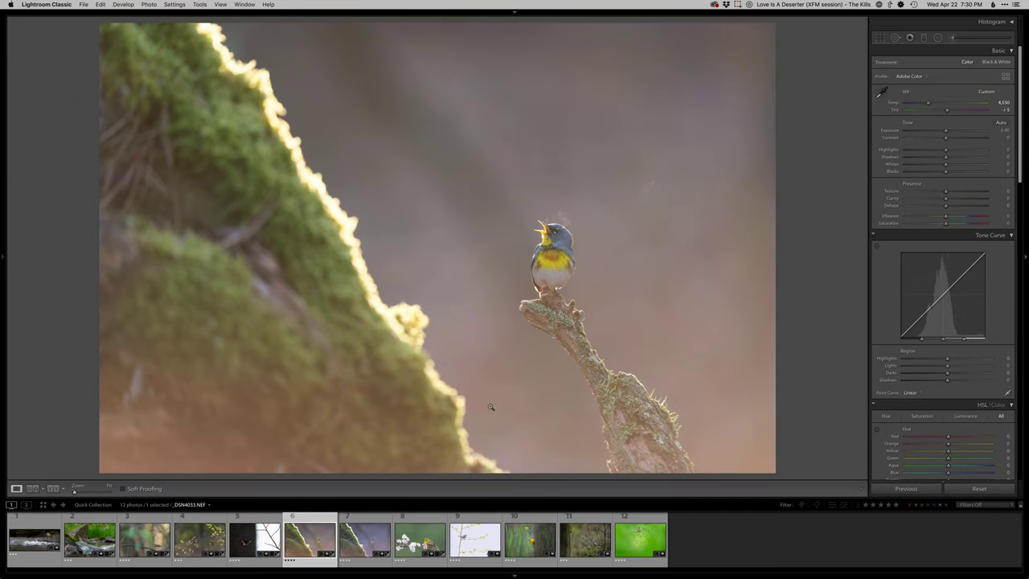
Set the tint to +2, Shadows to +70 and Blacks to -40 on _DSN4033.NEF
key("equal")
key("equal")
key("equal")
key("equal")
key("equal")
key("equal")
key("period")
key("period")
key("minus")
key("minus")
key("minus")
key("minus")
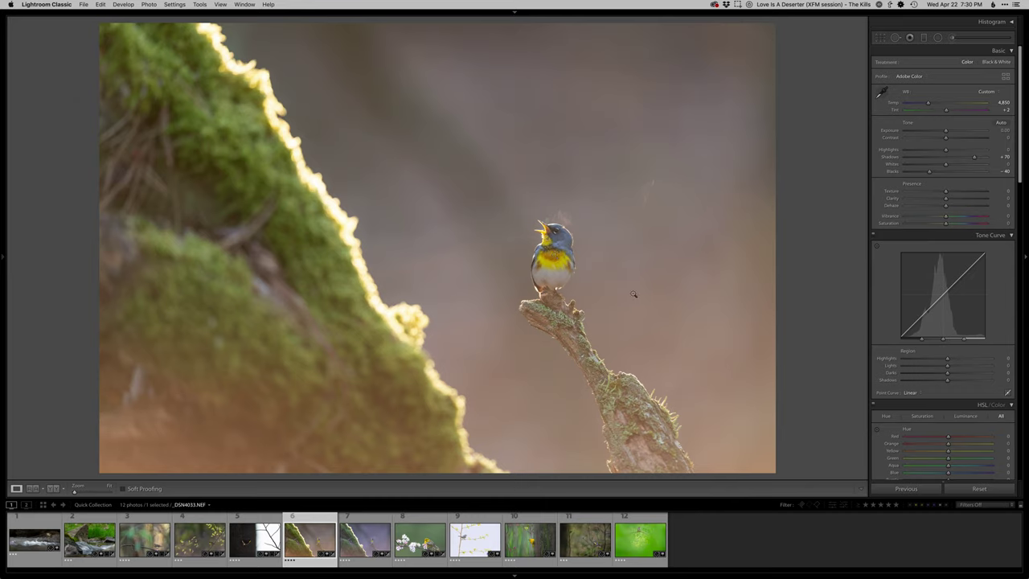
Switch the crop of _DSN4033.NEF to portrait orientation and frame it around the bird and its branch
key("e")
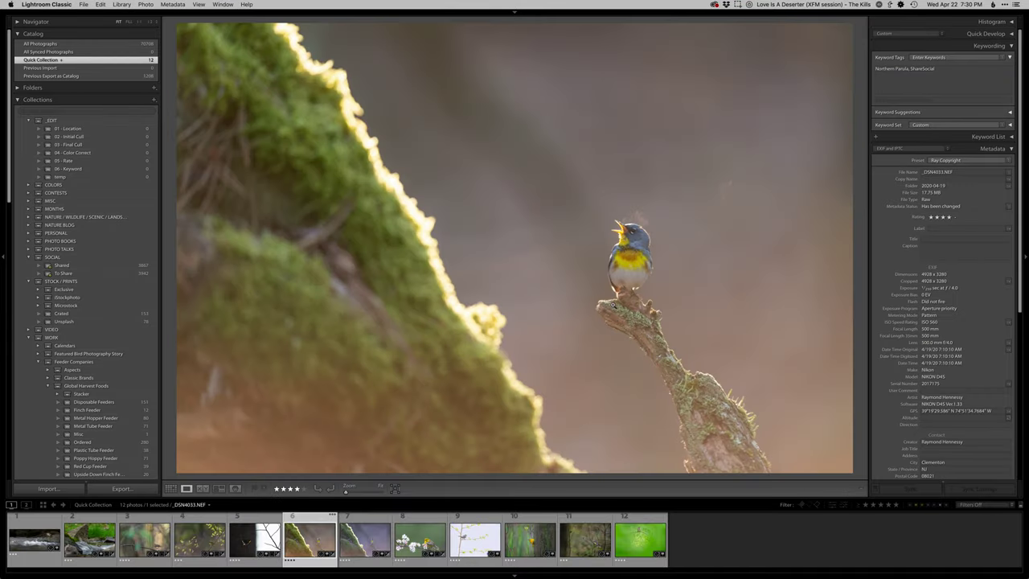
key("d")
key("r")
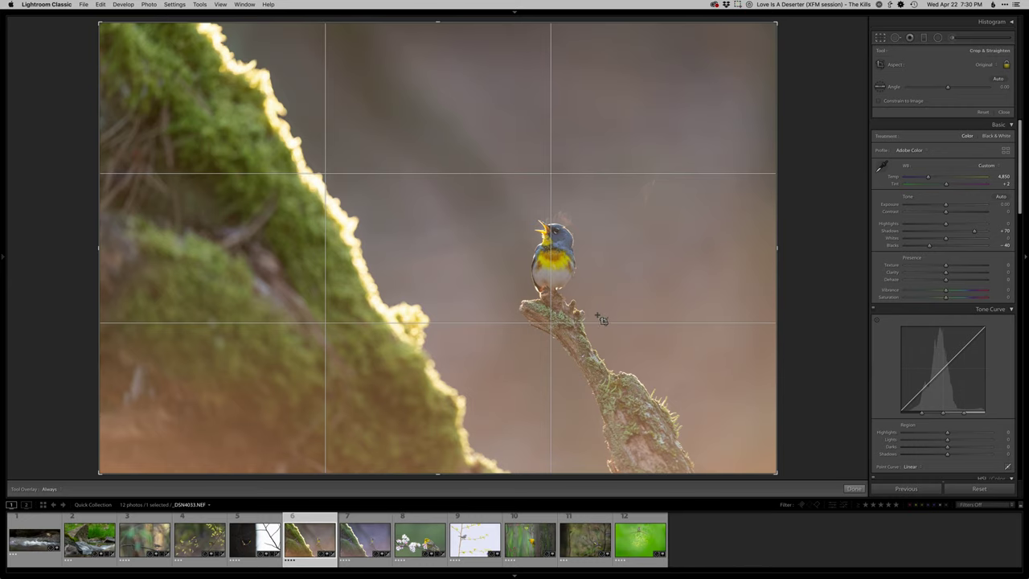
key("x")
left_click_drag(538, 374, 435, 358)
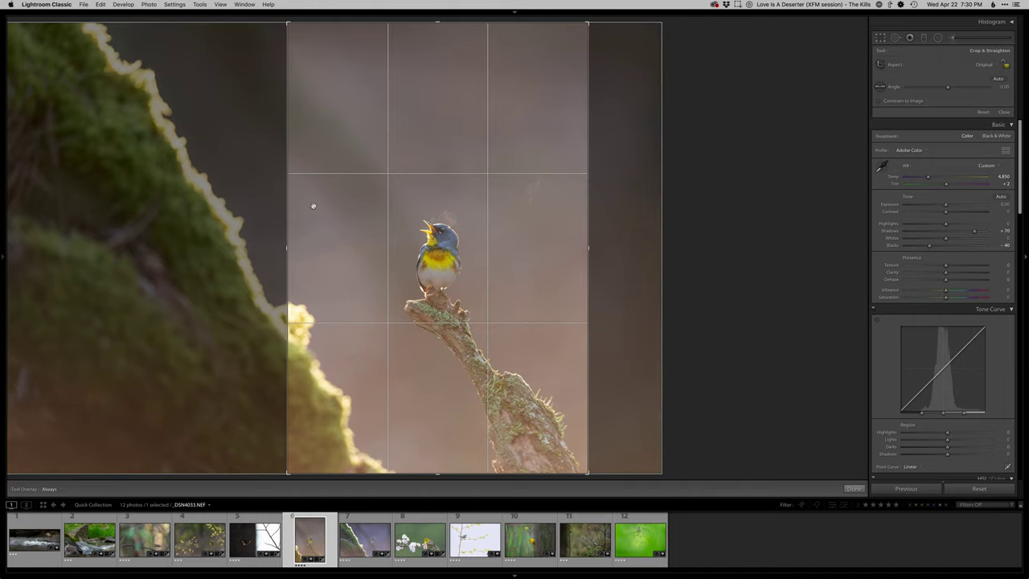
Widen the crop to include more of the mossy slope, trim the space above the bird, and apply it
left_click_drag(287, 23, 239, 37)
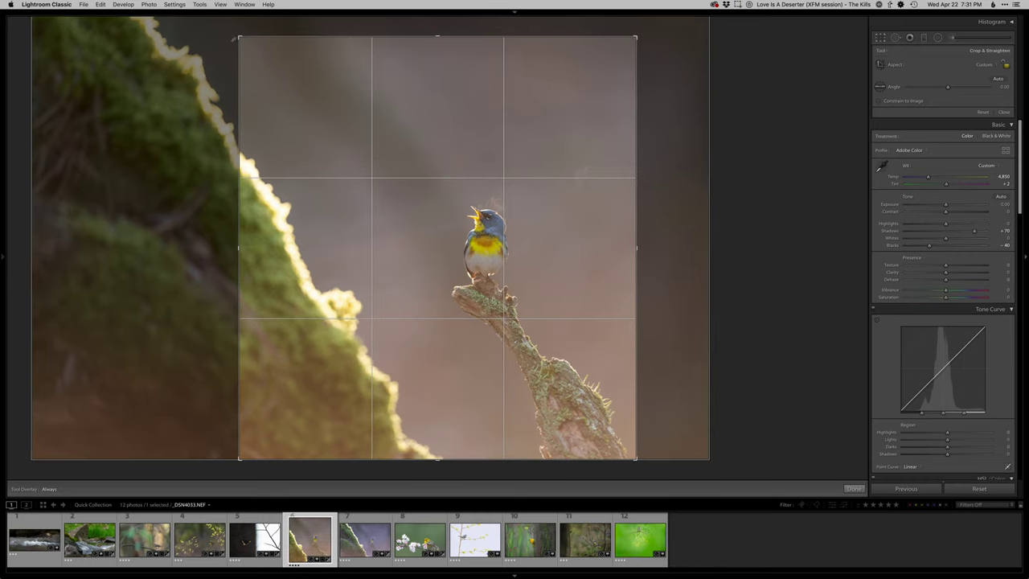
left_click_drag(428, 35, 427, 67)
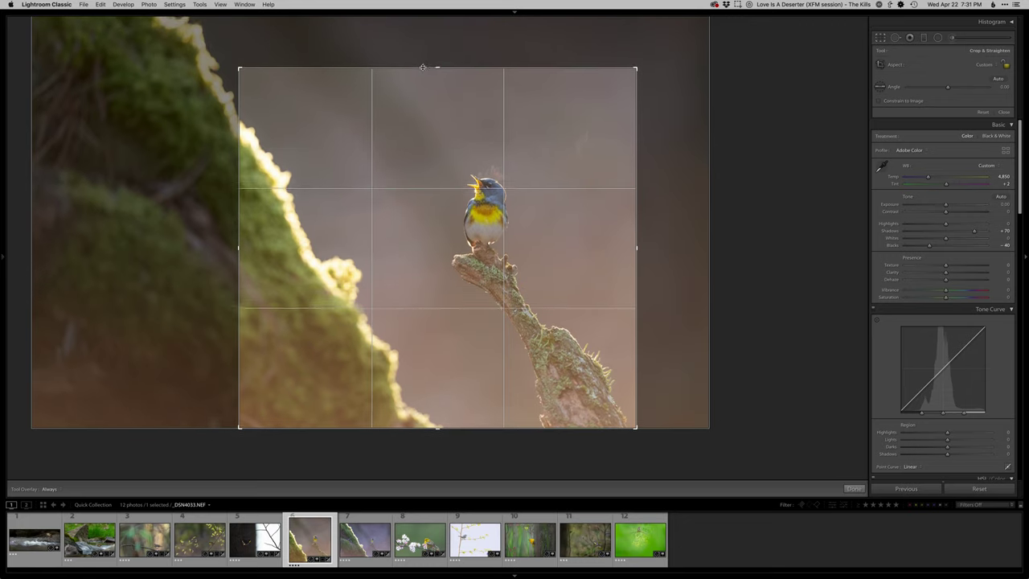
left_click_drag(240, 249, 228, 246)
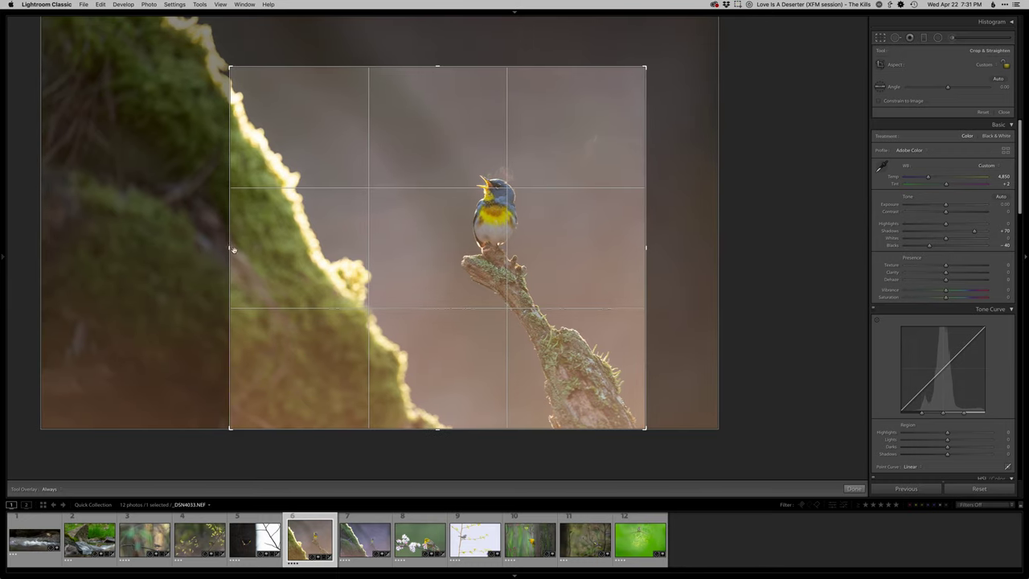
key("Return")
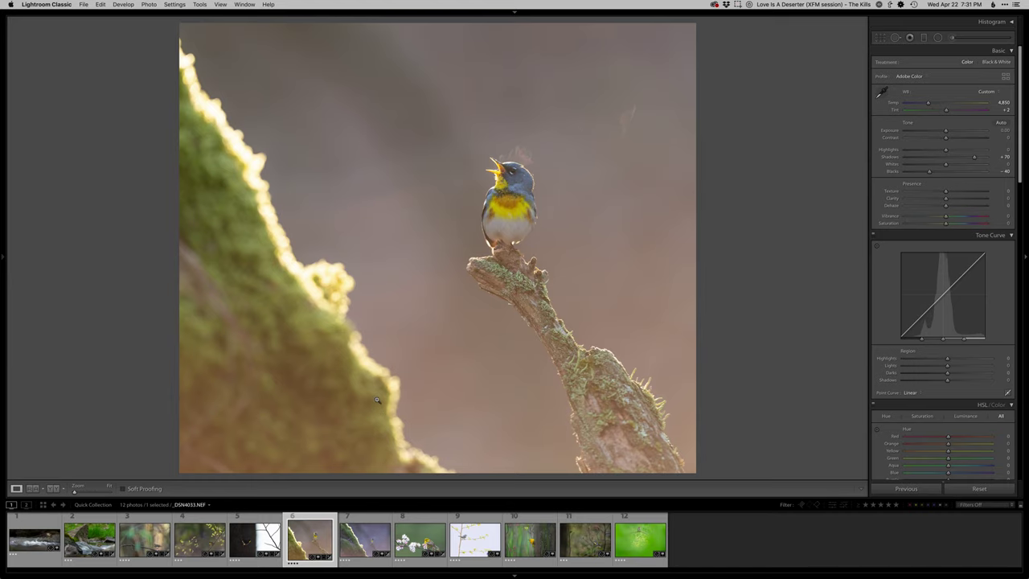
Rework the crop with more space above the bird and less of the mossy slope, and apply it
key("r")
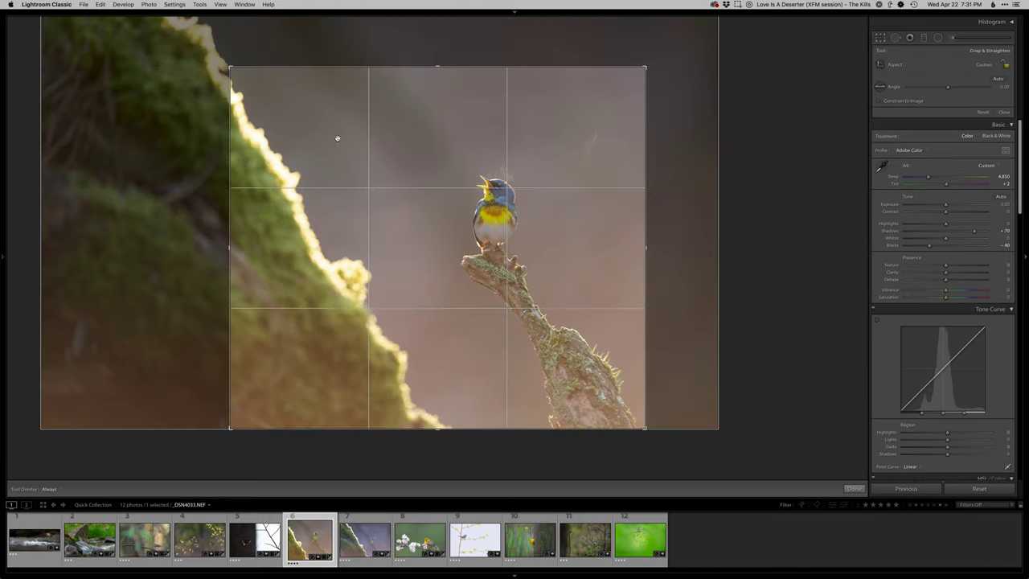
left_click_drag(438, 63, 440, 35)
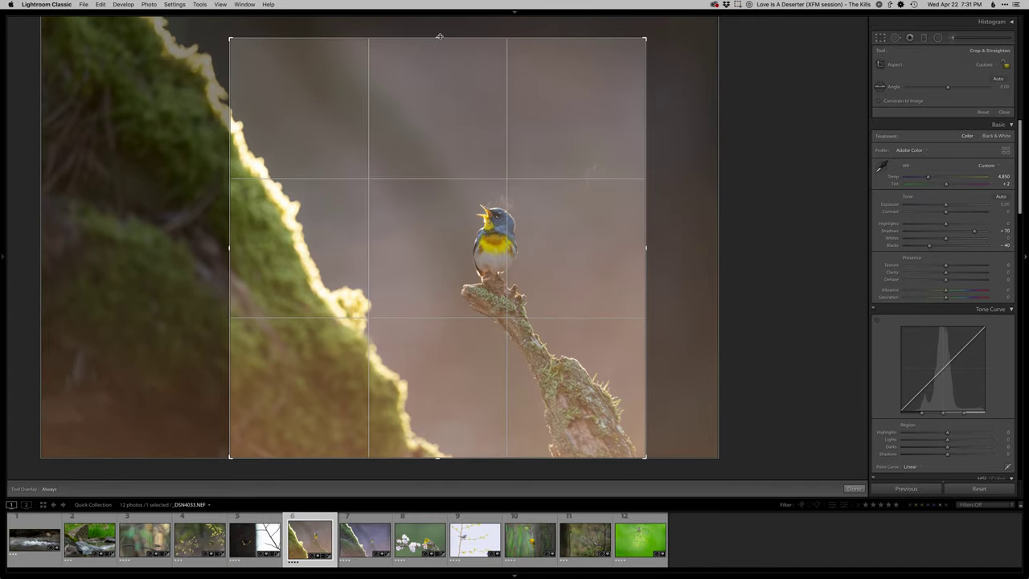
left_click_drag(231, 256, 286, 288)
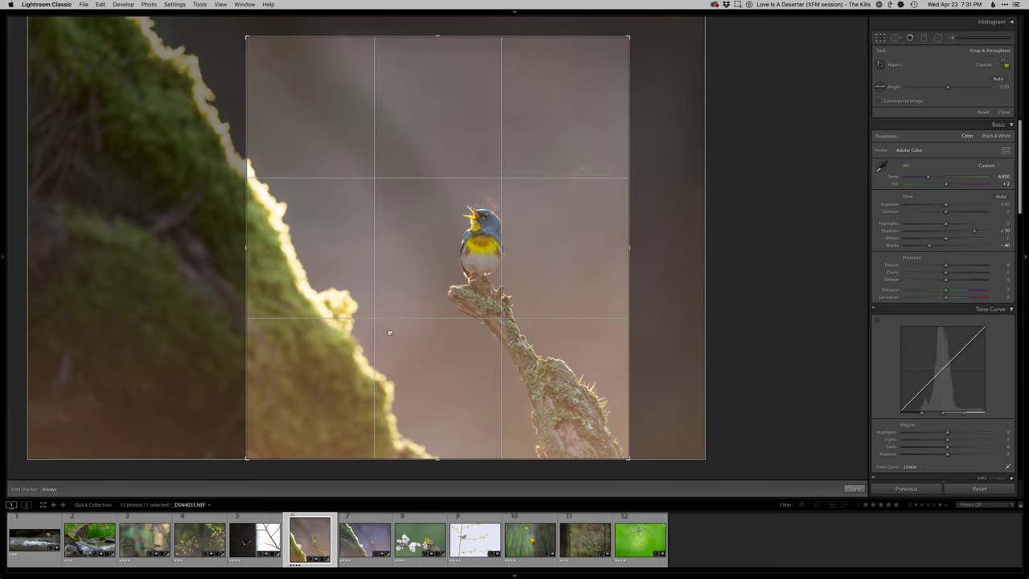
key("Return")
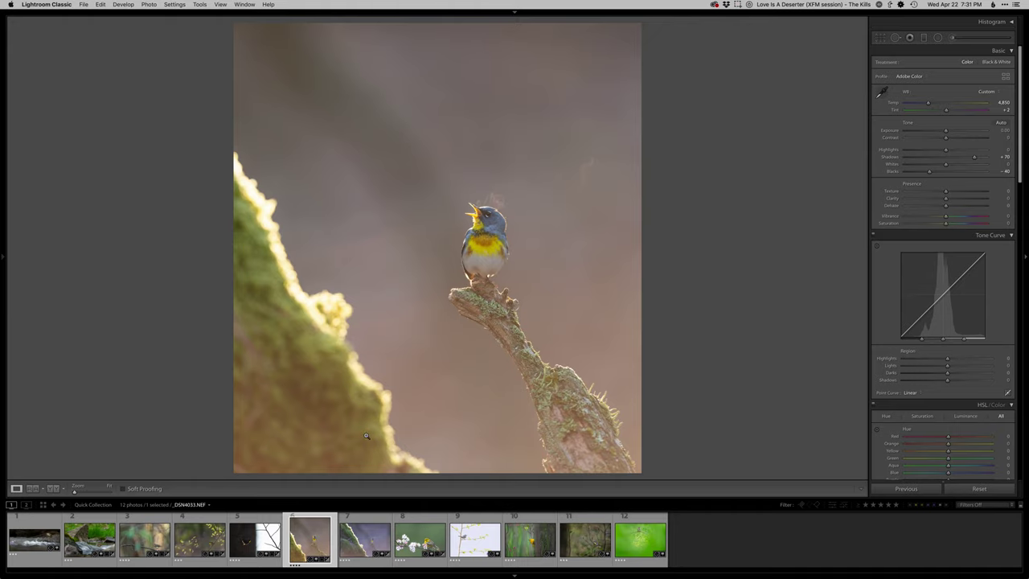
Apply the develop settings and crop of _DSN4033.NEF to _DSN4035.NEF and compare the two framings
key("Right")
key("super+shift+v")
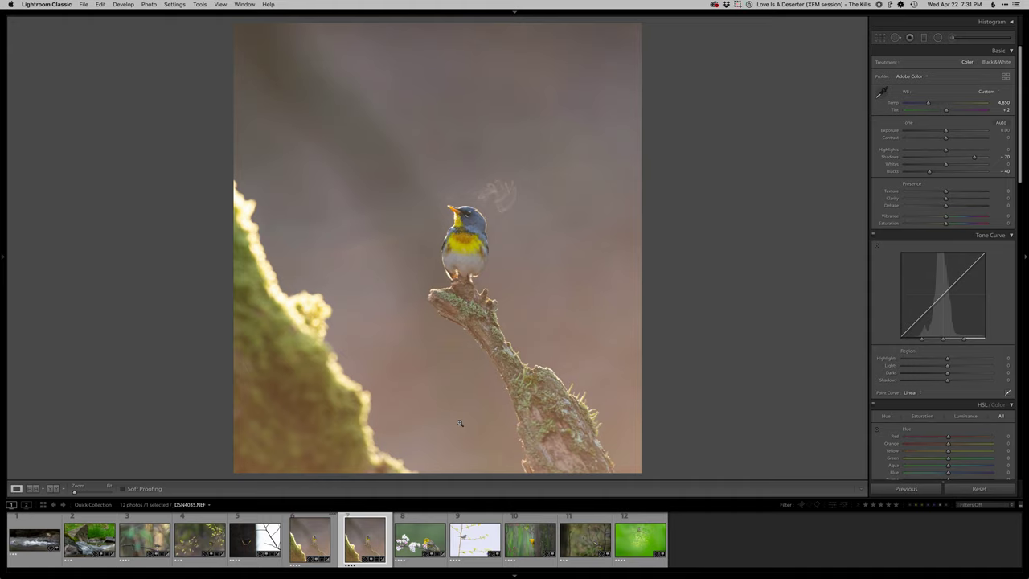
key("Left")
key("Right")
key("Left")
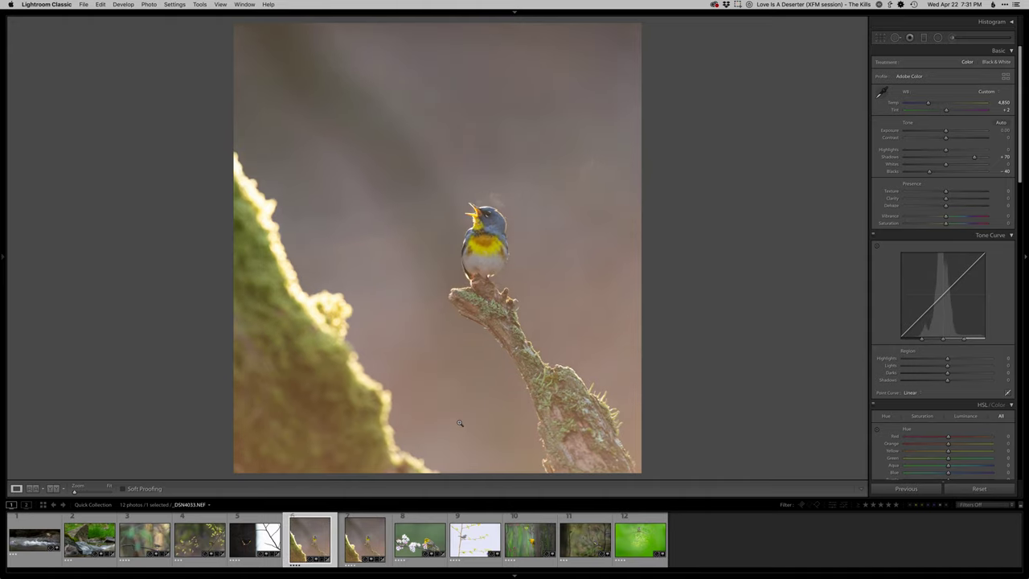
Shift the crop of _DSN4035.NEF so the bird sits closer to its position in _DSN4033.NEF
key("Right")
key("r")
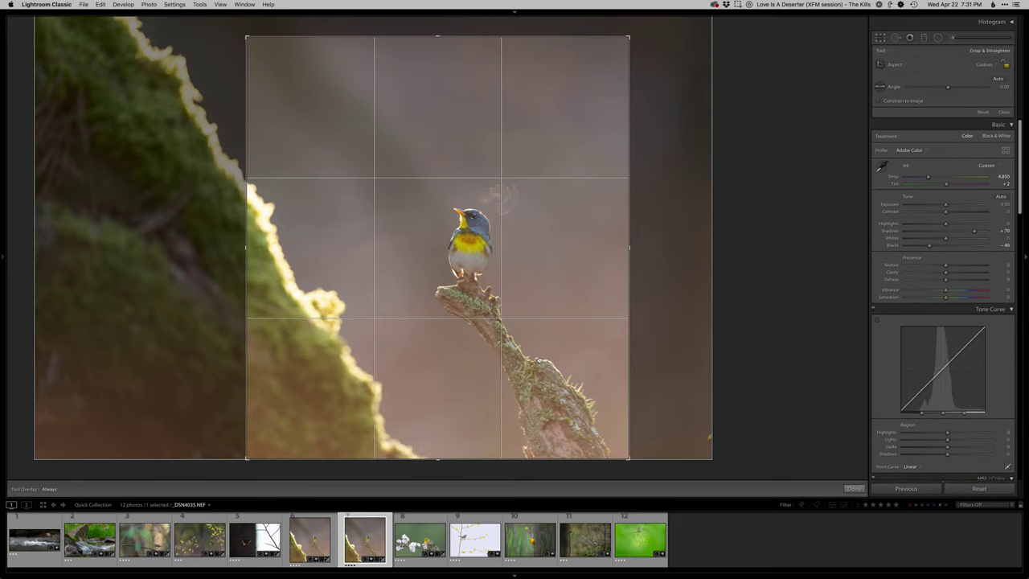
key("Return")
key("Left")
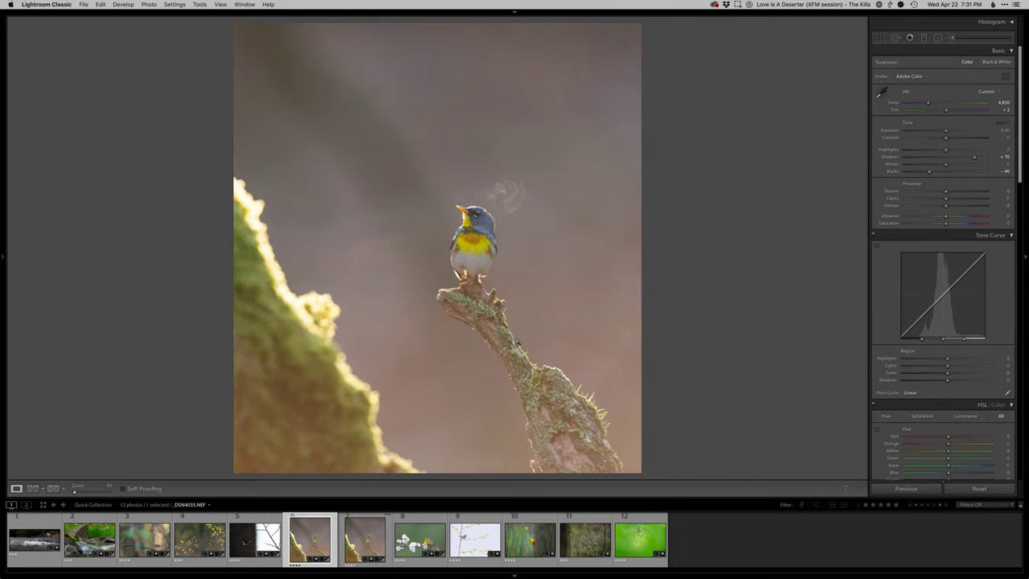
key("Right")
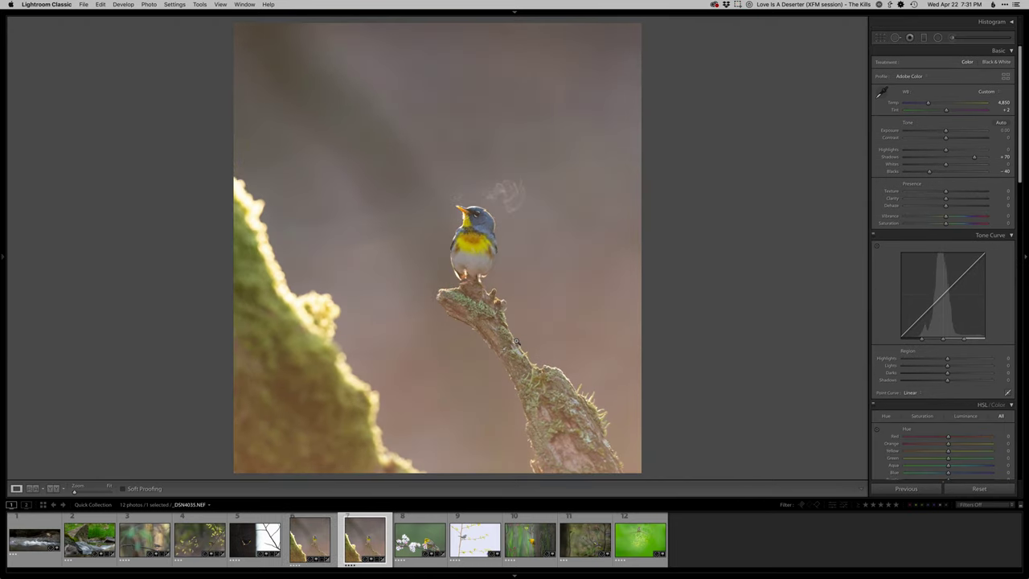
Fine-tune the crop position of _DSN4035.NEF to match the bird and branch placement in _DSN4033.NEF
key("Left")
key("Right")
key("r")
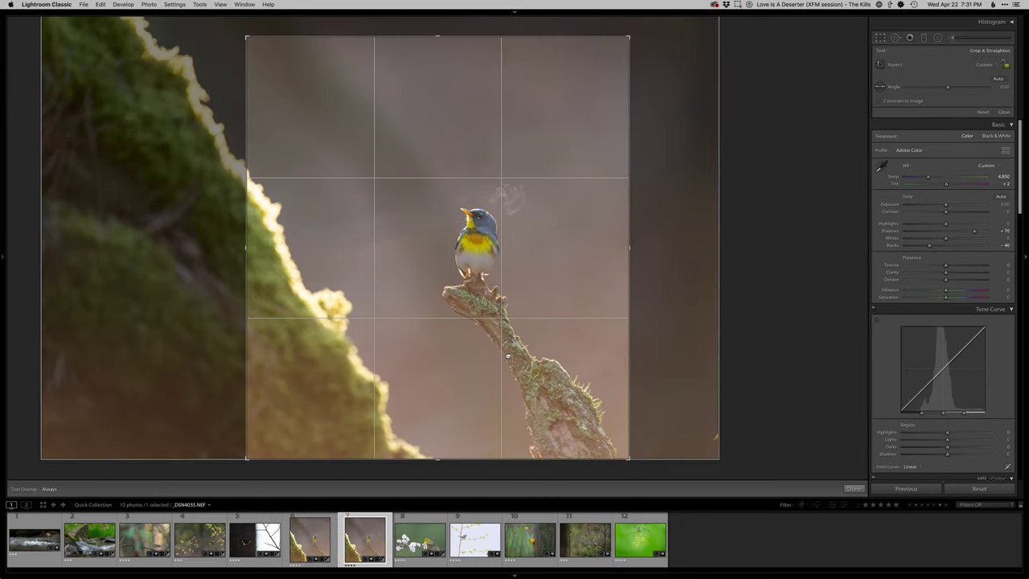
key("r")
key("Left")
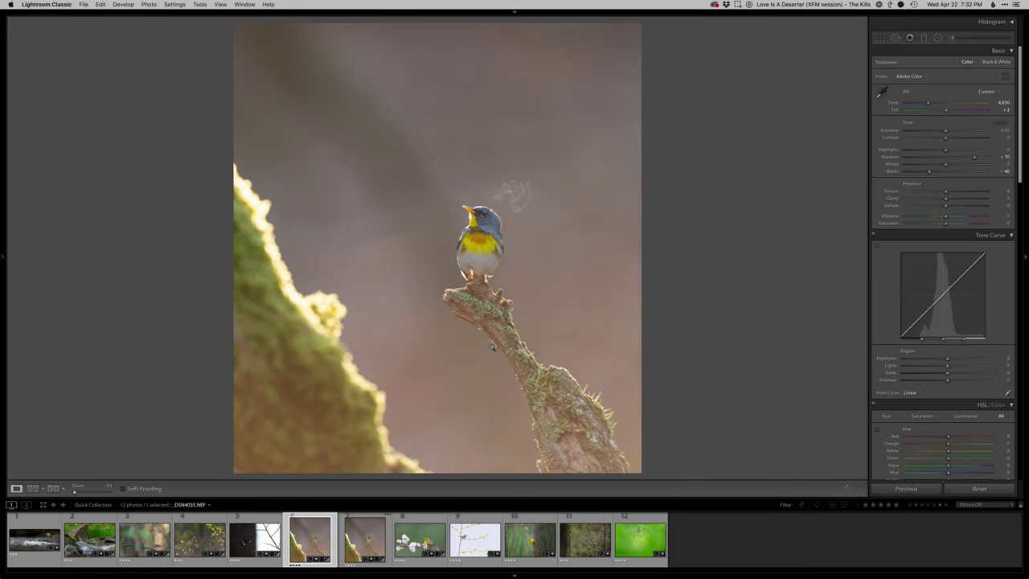
key("Right")
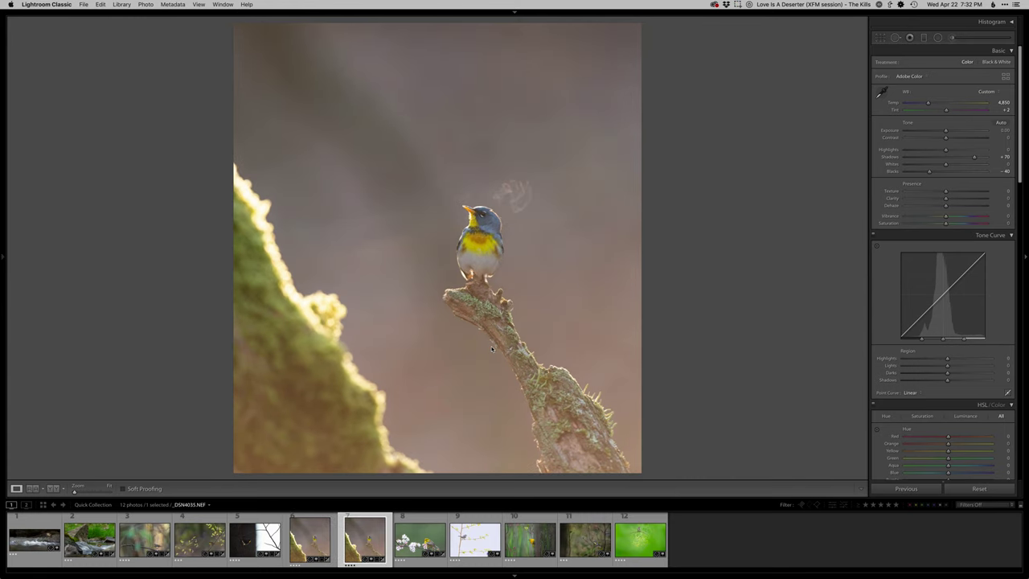
Select _DSN4033.NEF and _DSN4035.NEF in the photo grid and open both in Photoshop
key("g")
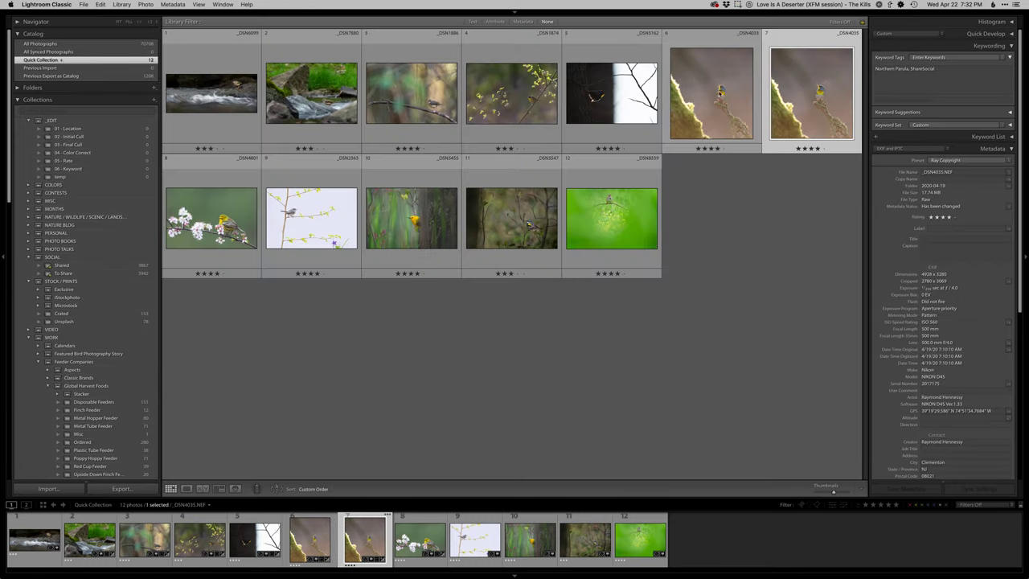
key("Left")
left_click(801, 110, "shift")
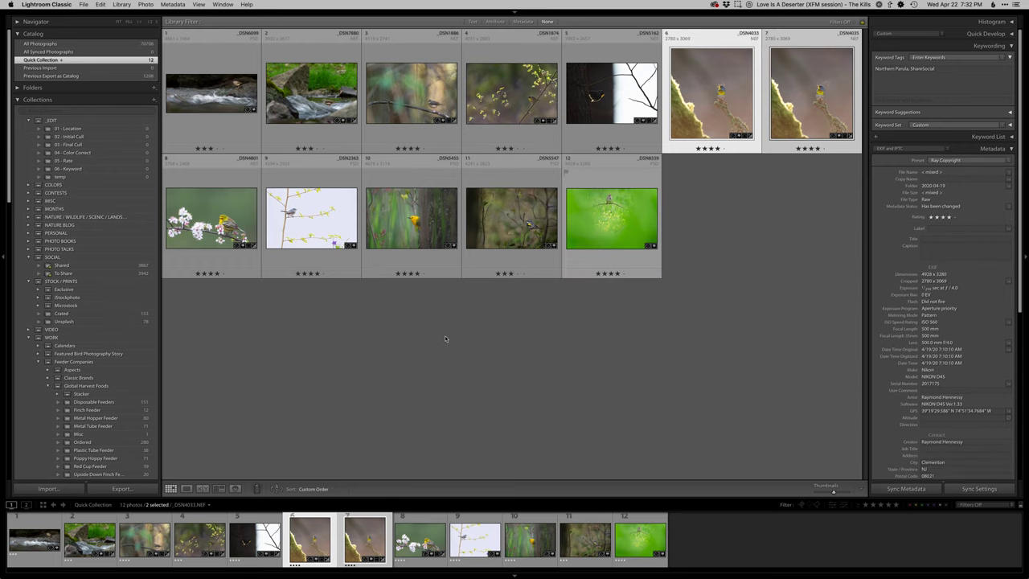
left_click(737, 4)
left_click(755, 30)
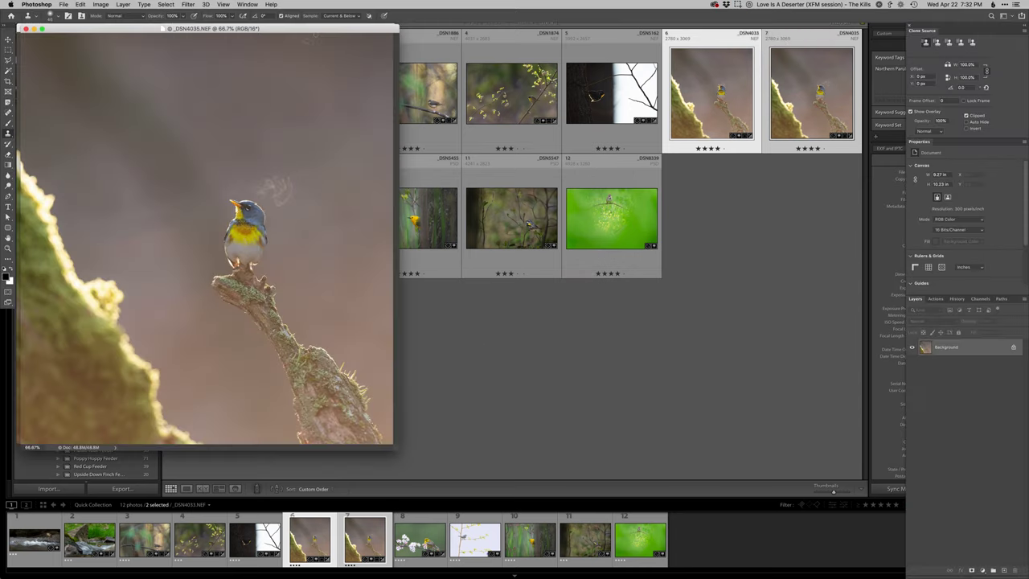
Arrange the two photo windows side by side and copy the _DSN4035 image onto _DSN4033 as a new layer
left_click_drag(317, 31, 737, 61)
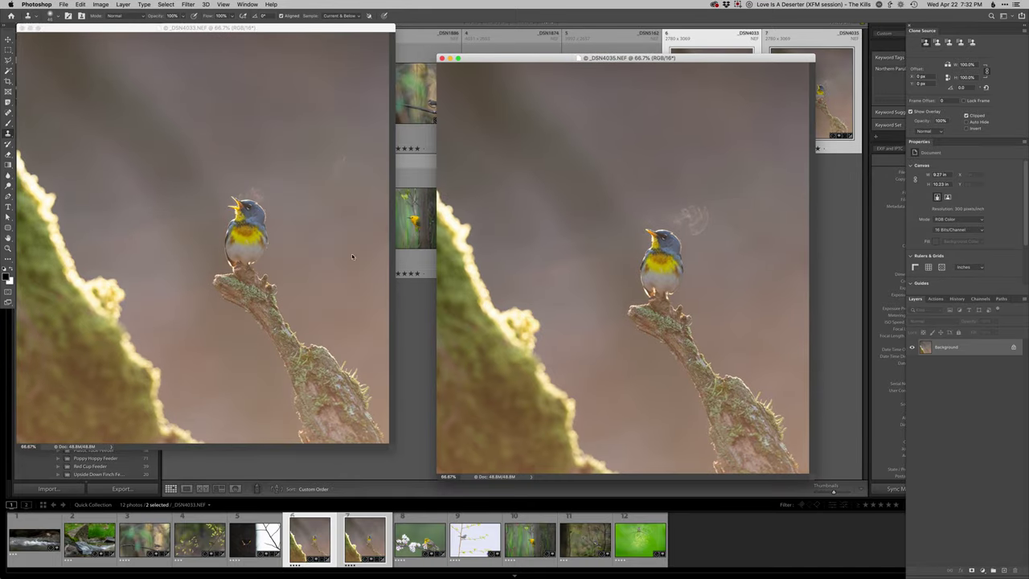
left_click(589, 280)
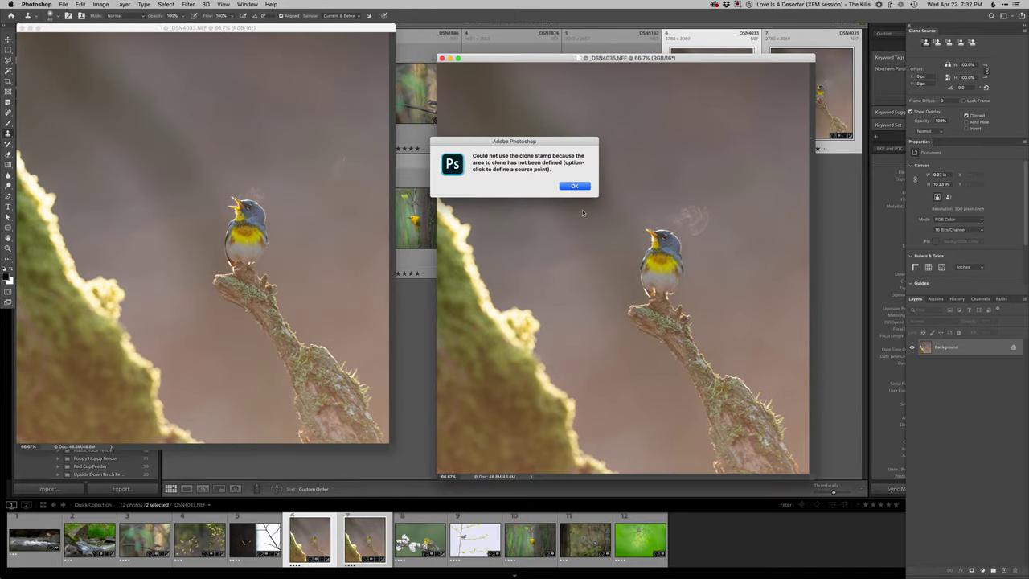
left_click(574, 186)
key("v")
left_click_drag(519, 259, 322, 281)
left_click(565, 335)
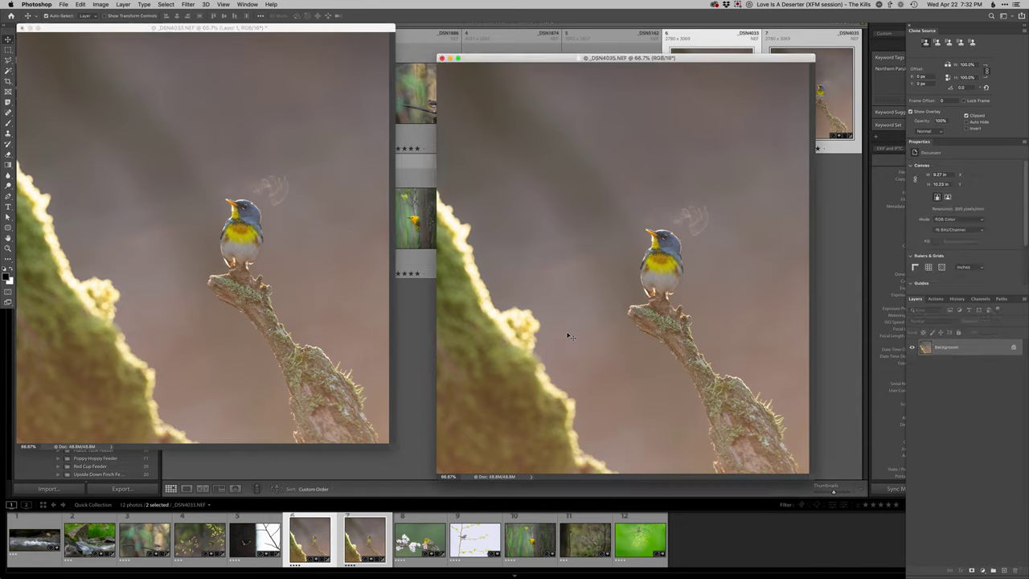
Close the _DSN4035 document, reset the default colors, and show the layered photo in full-screen mode
key("super+w")
key("d")
key("f")
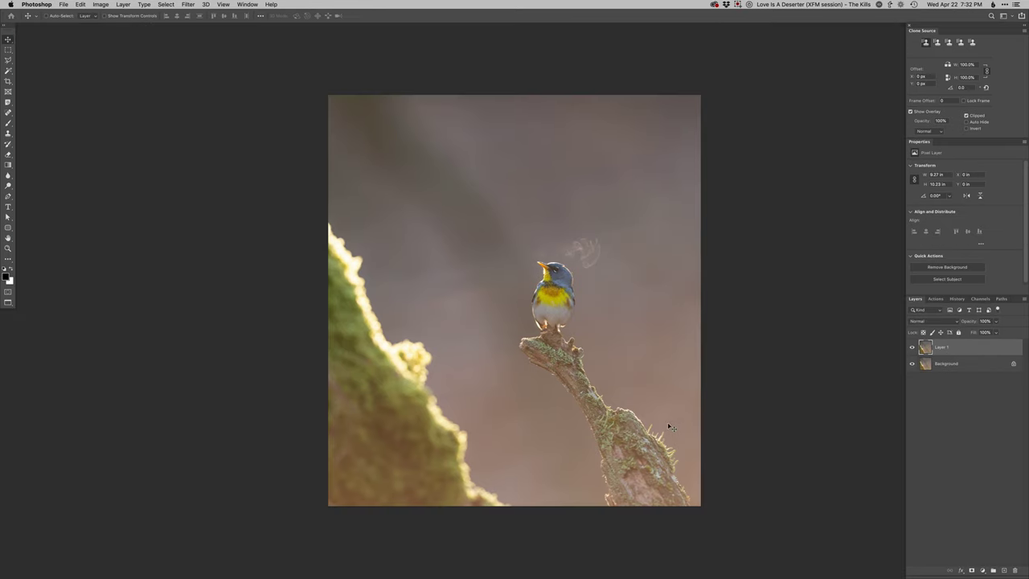
Align the branch and bird of Layer 1 with the Background at 50% opacity, and restore the layer to 100%
key("5")
left_click_drag(555, 302, 561, 301)
left_click_drag(552, 344, 615, 359)
key("0")
key("super+0")
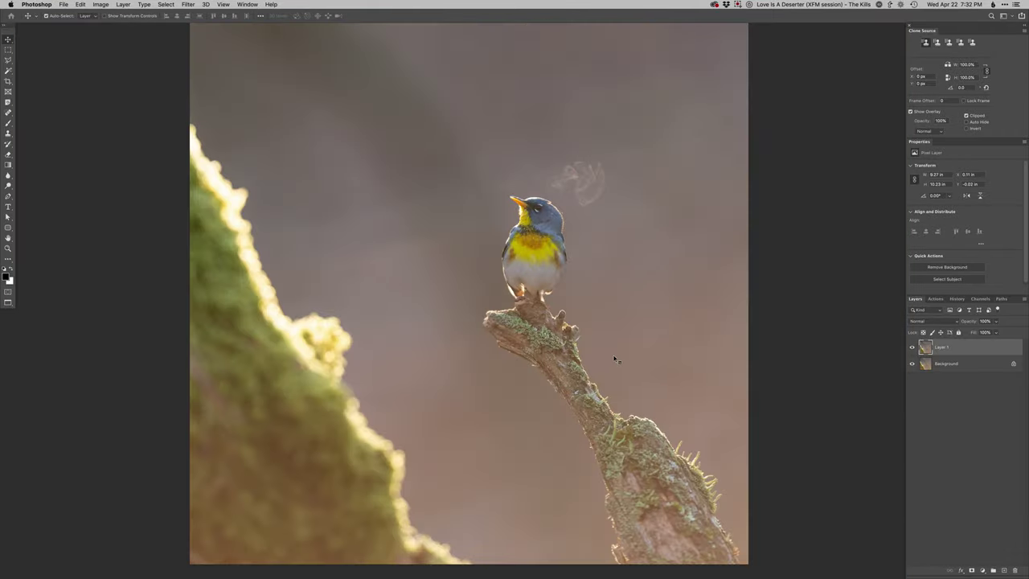
Add a black layer mask to Layer 1 that hides the whole layer
key("super+alt+m")
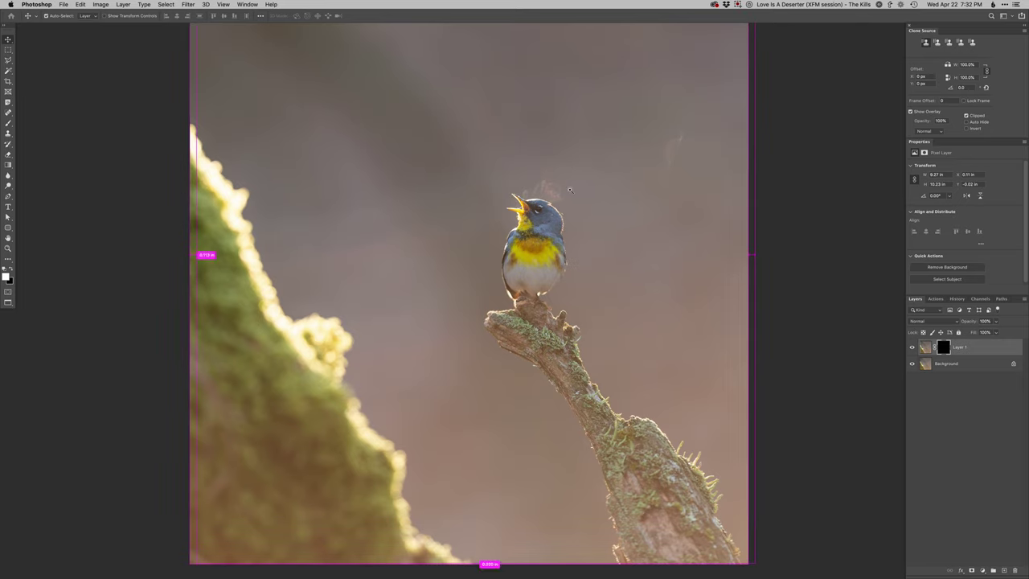
Paint white on Layer 1's mask with a larger brush to reveal the swirl of breath behind the bird's head
left_click_drag(584, 159, 627, 159)
key("b")
right_click(558, 271)
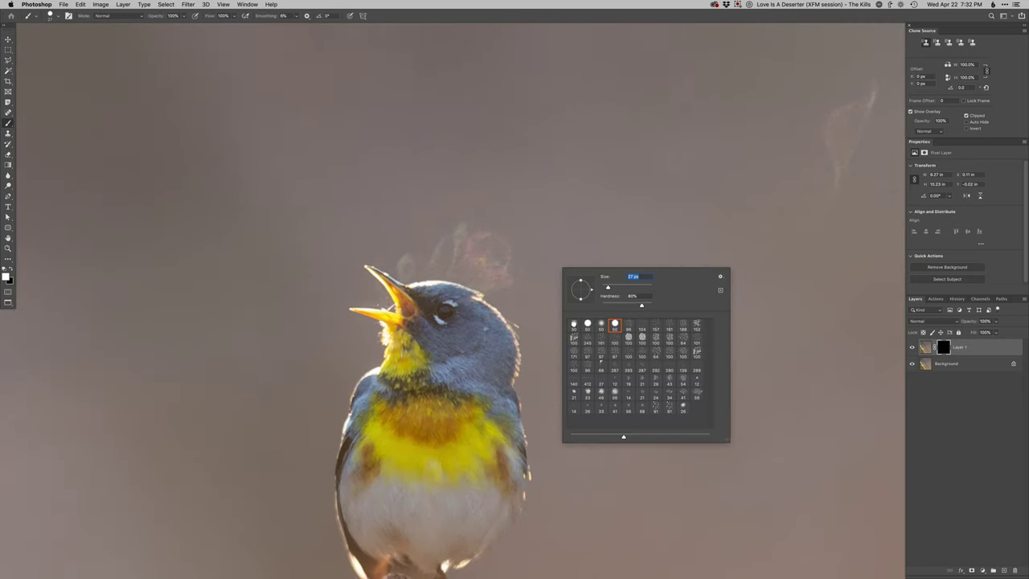
double_click(574, 324)
mouse_move(557, 317)
left_mouse_down("ctrl+alt")
mouse_move(567, 295)
mouse_move(527, 336)
left_mouse_up("ctrl+alt")
left_click_drag(510, 286, 497, 277)
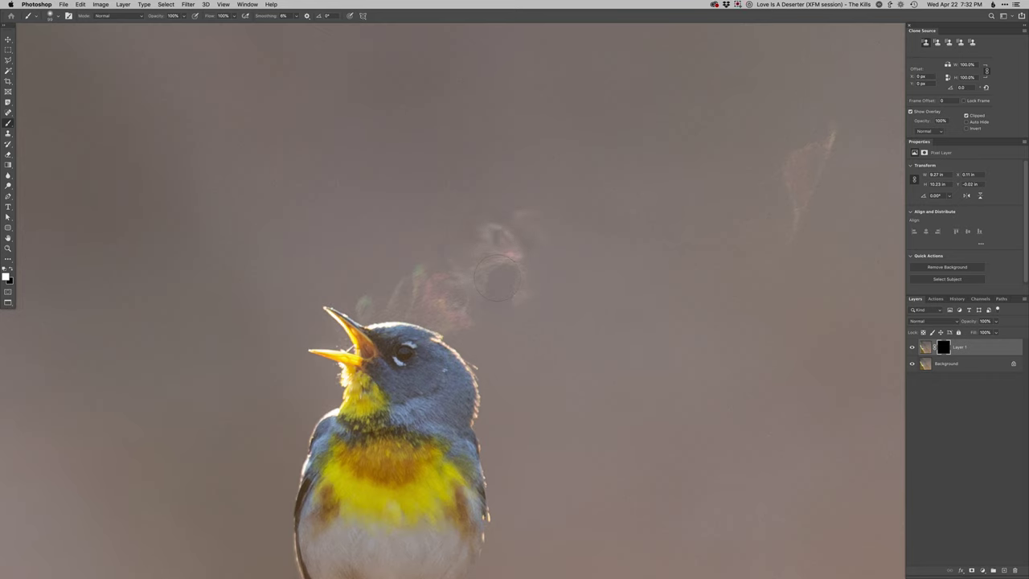
left_click_drag(498, 277, 548, 259)
Set Layer 1's blend mode to Lighten, comparing the breath with its look in Normal mode
key("v")
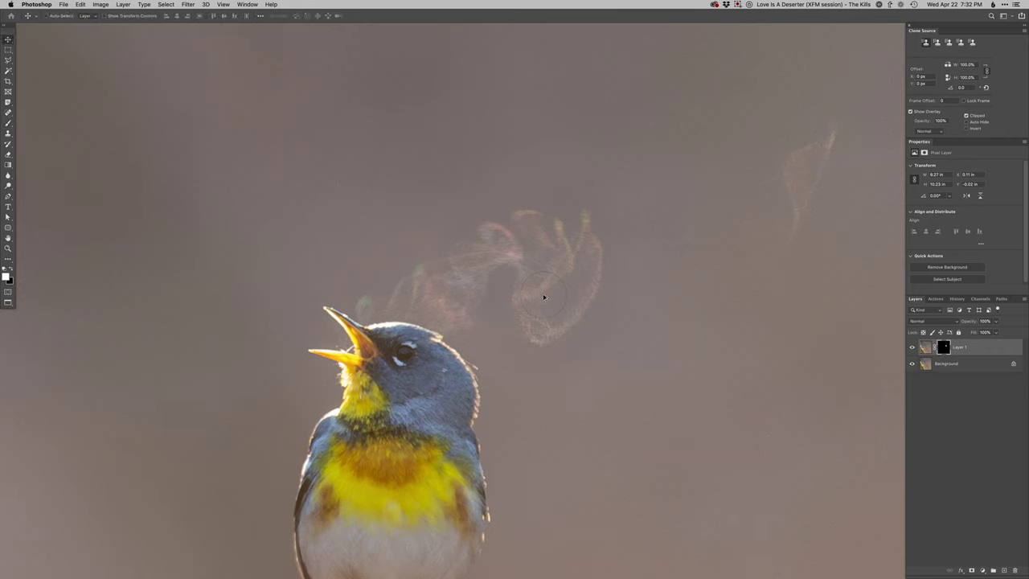
key("shift+alt+y")
key("shift+alt+n")
key("b")
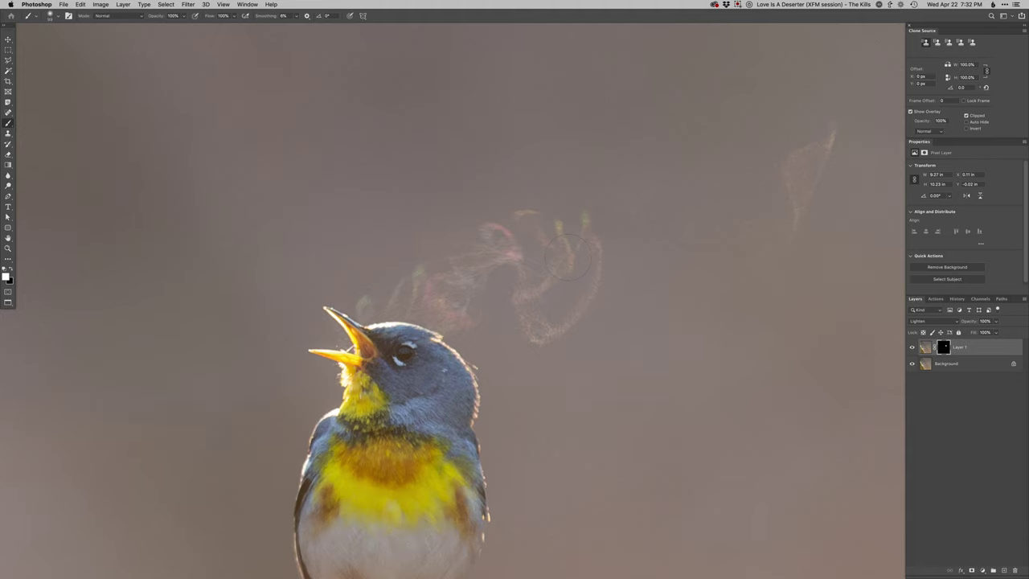
key("super+z")
key("super+shift+z")
left_click(566, 319, "alt")
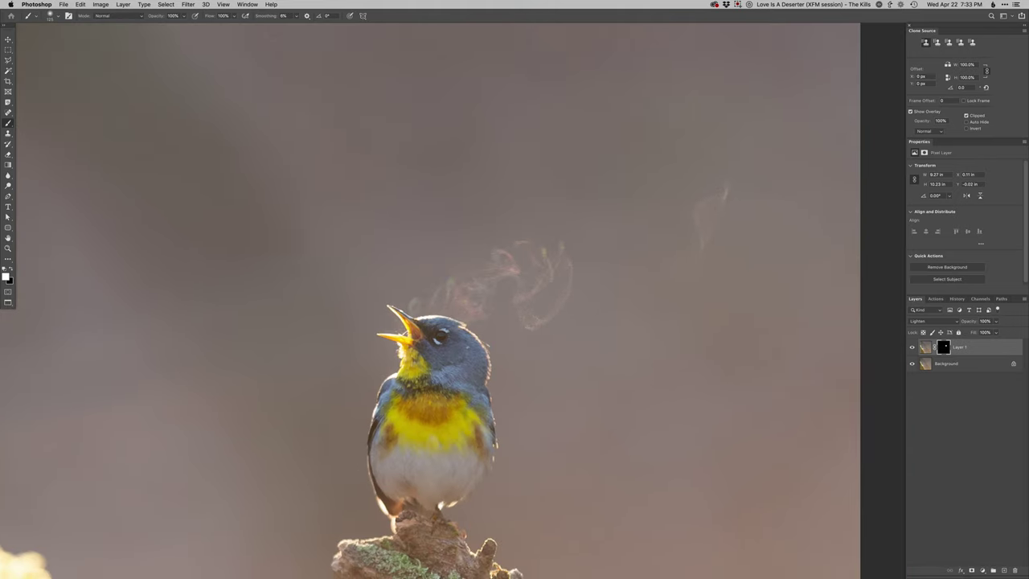
key("v")
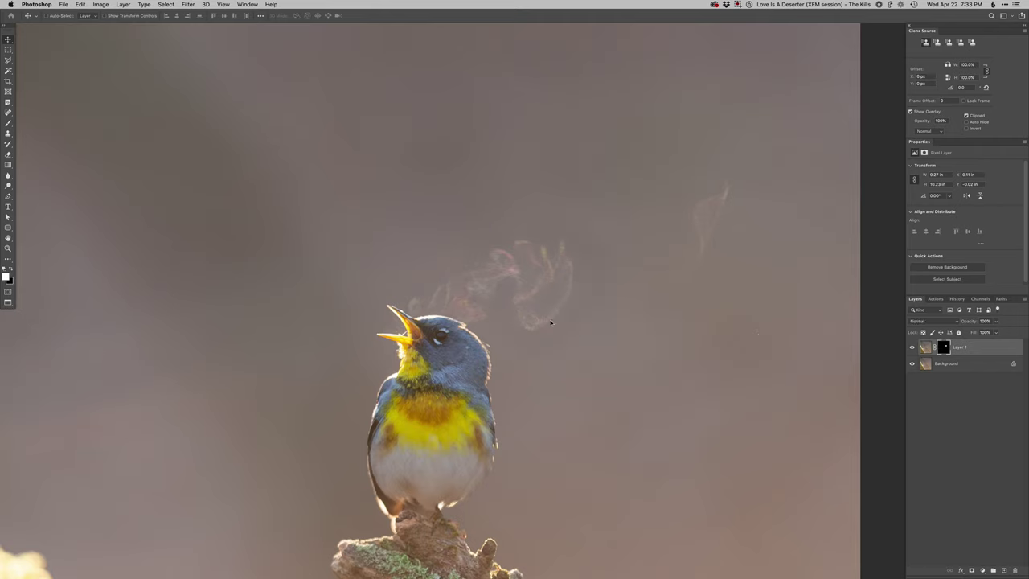
Compare the photo with and without Layer 1, and check the blended breath in the whole image
left_click(911, 347)
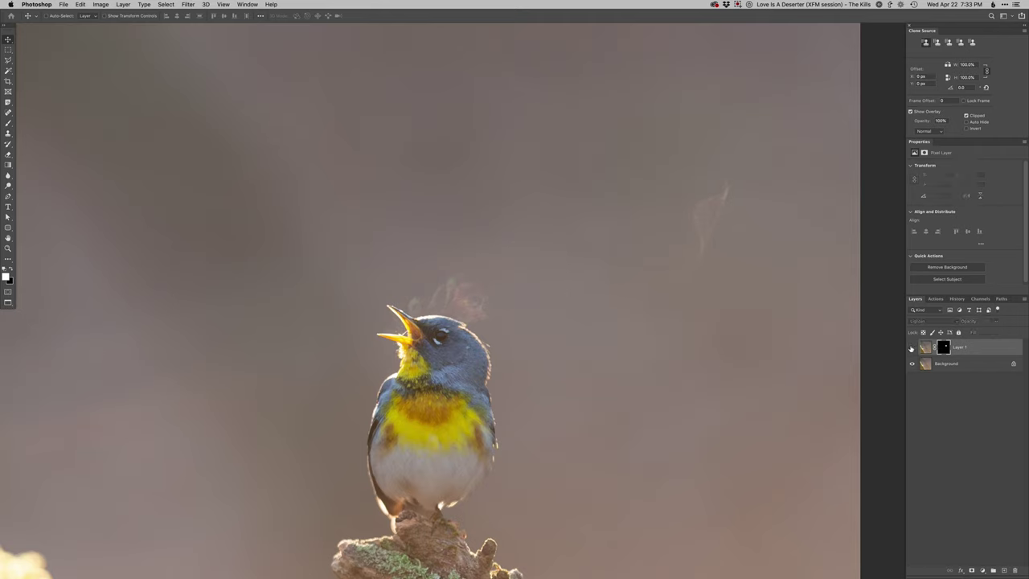
left_click(912, 347)
left_click(912, 347)
left_click(911, 347)
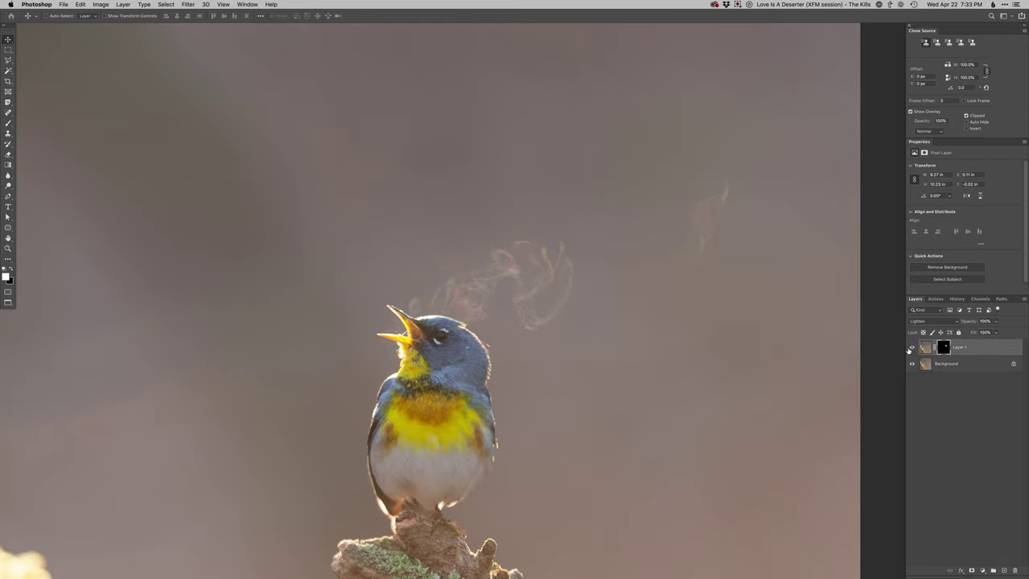
scroll(552, 351, "down", 2)
left_click(551, 351, "alt")
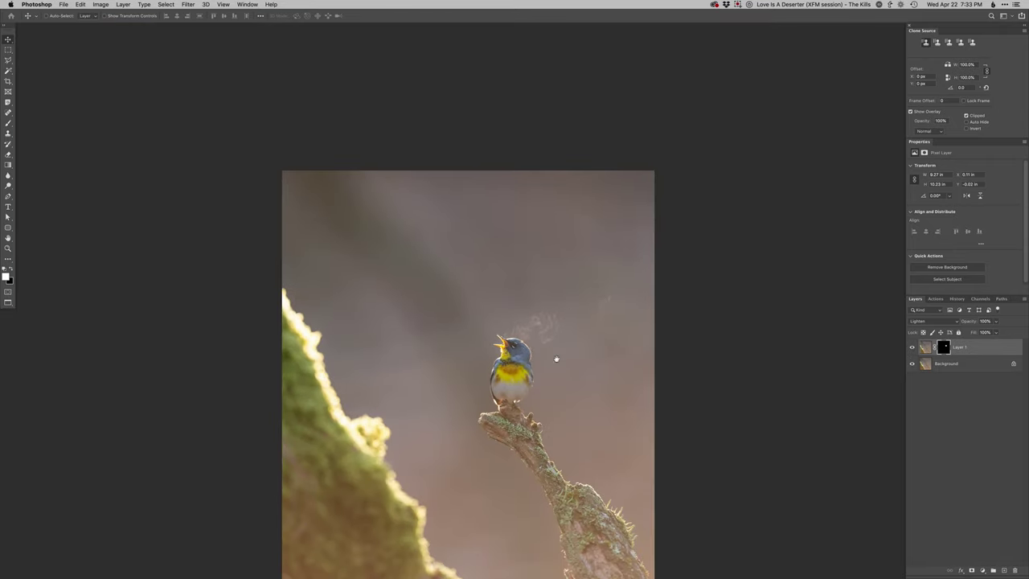
left_click_drag(553, 366, 546, 293)
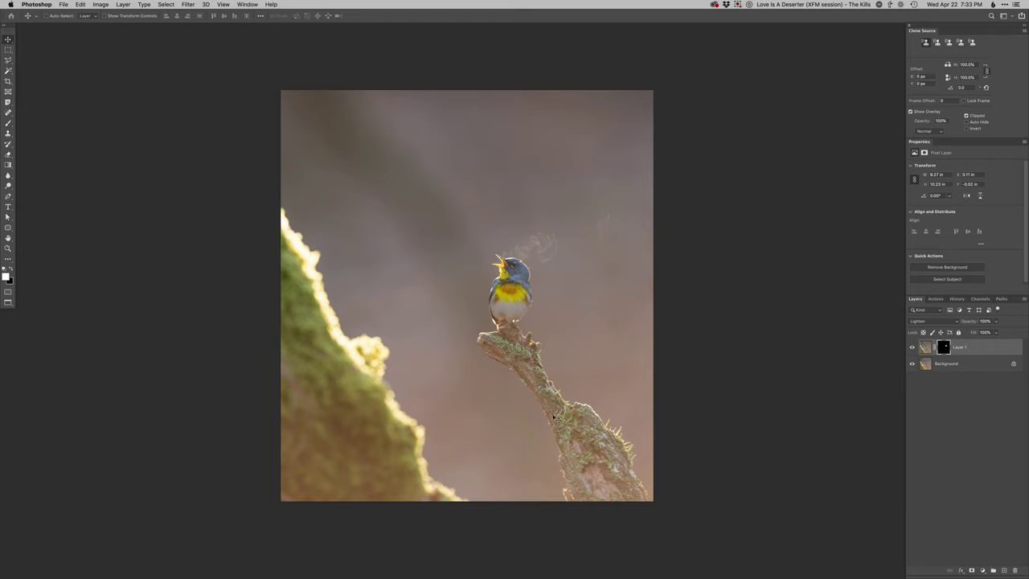
Merge Layer 1 into the Background and add an empty layer named Retouch
key("super+e")
key("super+shift+alt+n")
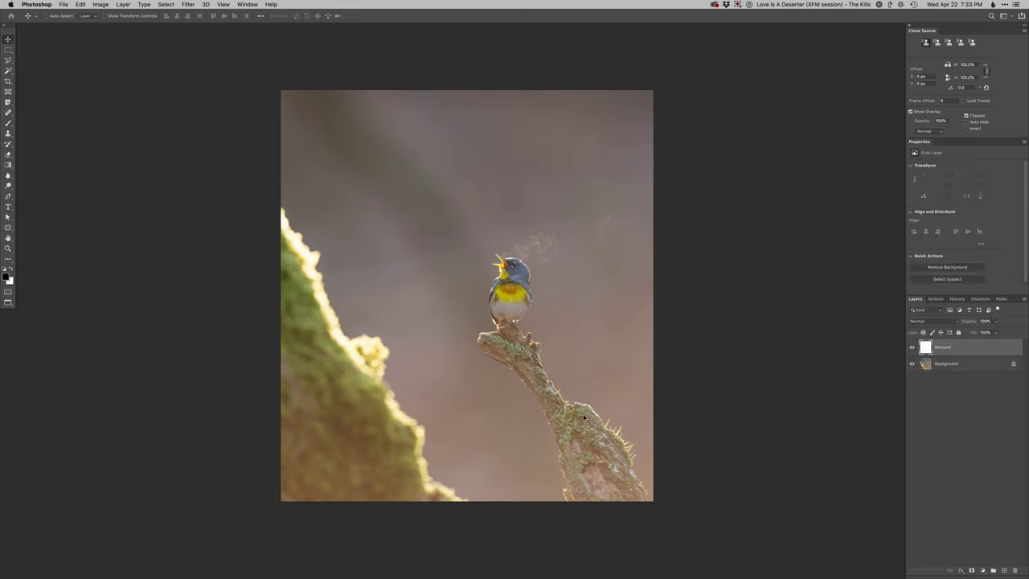
Clone the blurred backdrop over the upper part of the mossy trunk on the Retouch layer
key("s")
mouse_move(386, 327)
left_mouse_down()
mouse_move(411, 335)
mouse_move(362, 344)
mouse_move(390, 378)
mouse_move(332, 330)
mouse_move(325, 354)
left_mouse_up()
left_click(407, 330, "alt")
left_click(338, 344, "alt")
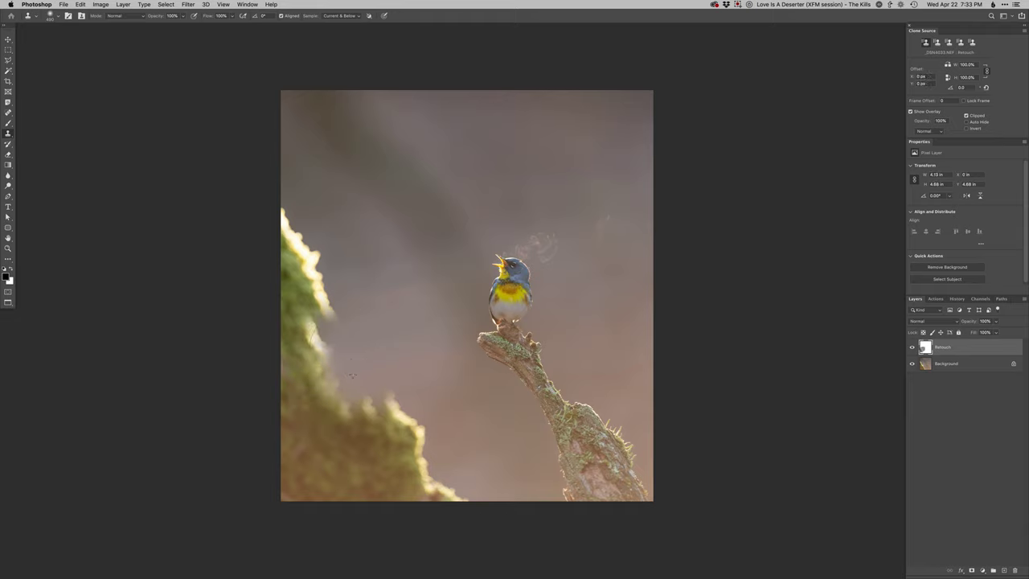
left_click_drag(313, 310, 304, 369)
left_click(321, 294, "alt")
left_click(313, 268)
mouse_move(309, 268)
left_mouse_down()
mouse_move(293, 303)
mouse_move(300, 266)
mouse_move(286, 238)
mouse_move(287, 259)
left_mouse_up()
left_click(336, 240, "alt")
left_click(320, 237, "alt")
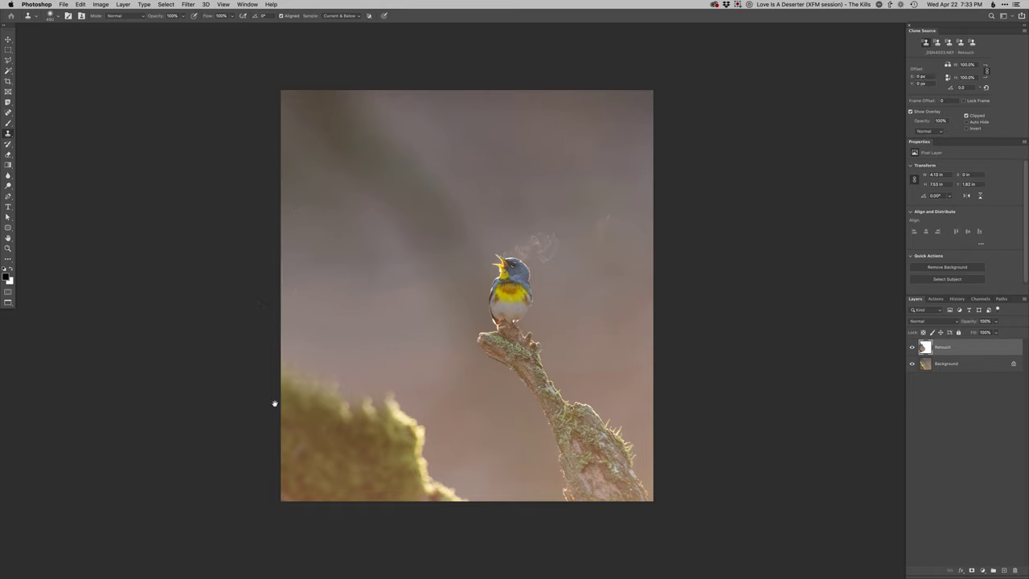
Clone the backdrop over the remaining moss in the lower-left corner of the photo
left_click(443, 396, "alt")
mouse_move(413, 414)
left_mouse_down()
mouse_move(393, 448)
mouse_move(376, 447)
mouse_move(390, 479)
mouse_move(363, 464)
left_mouse_up()
left_click(458, 468, "alt")
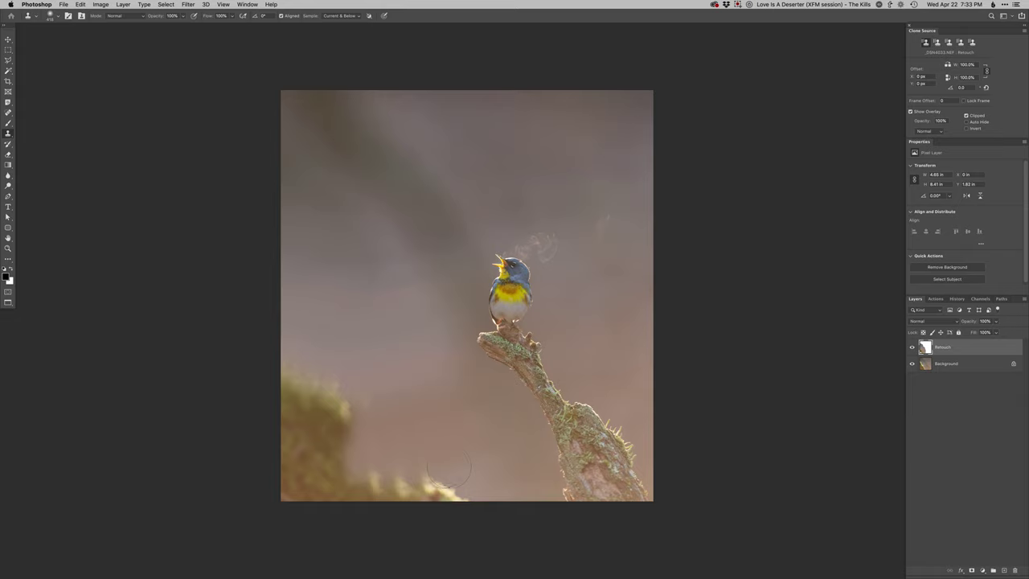
mouse_move(437, 479)
left_mouse_down()
mouse_move(434, 490)
mouse_move(457, 493)
left_mouse_up()
mouse_move(417, 488)
left_mouse_down()
mouse_move(312, 495)
mouse_move(333, 450)
mouse_move(329, 418)
mouse_move(293, 474)
mouse_move(291, 402)
left_mouse_up()
left_click(375, 468, "alt")
left_click(418, 493, "alt")
left_click(325, 418, "alt")
left_click(289, 436)
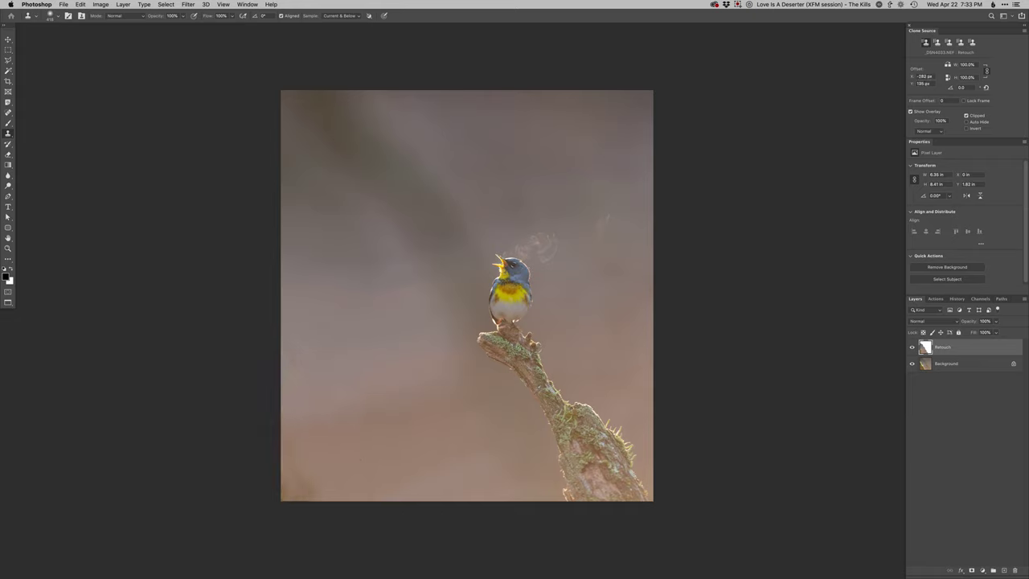
Even out the cloned backdrop in the lower left and beside the branch with further Clone Stamp strokes
left_click(361, 459, "alt")
left_click(314, 474)
left_click(405, 429, "alt")
mouse_move(371, 427)
left_mouse_down()
mouse_move(375, 449)
mouse_move(345, 498)
left_mouse_up()
left_click(410, 450, "alt")
left_click(453, 413, "alt")
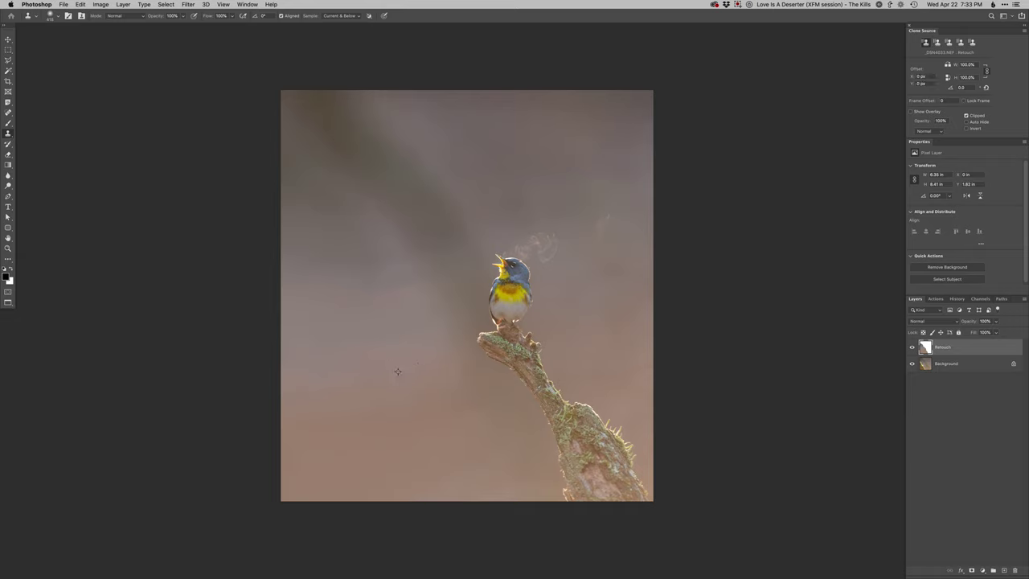
left_click_drag(413, 415, 430, 415, "ctrl+alt")
left_click(466, 448)
mouse_move(466, 448)
left_mouse_down()
mouse_move(466, 426)
mouse_move(474, 468)
left_mouse_up()
Clone backdrop tones over the dark diagonal streak running from the photo's upper-left corner toward the bird
left_click(395, 276, "alt")
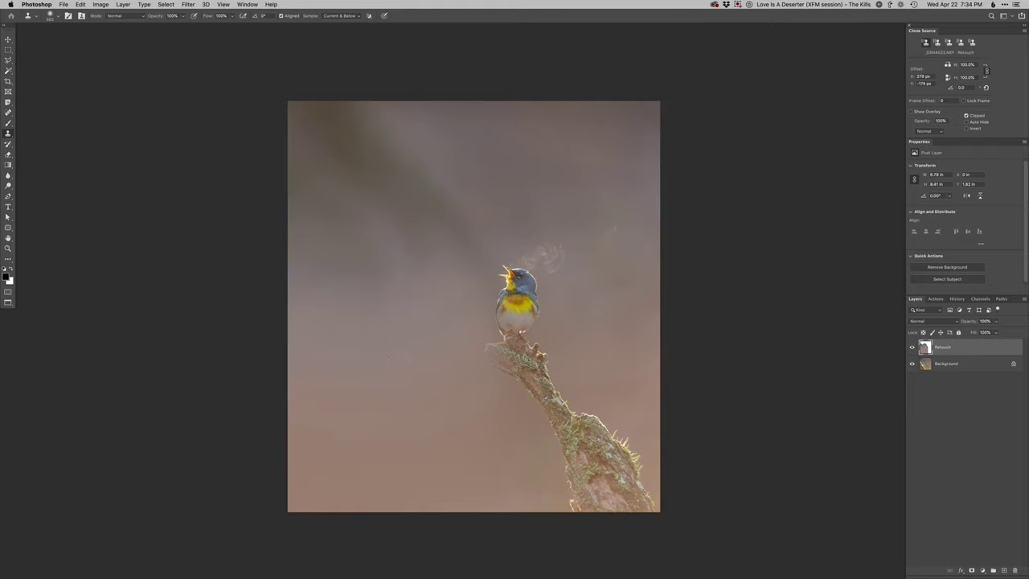
scroll(409, 268, "up", 5)
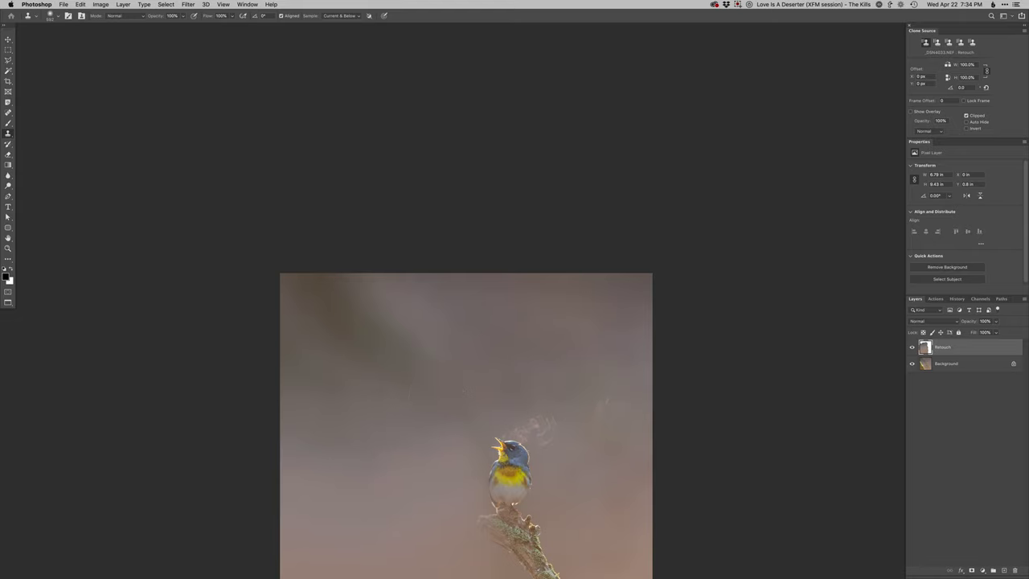
left_click_drag(366, 341, 286, 273)
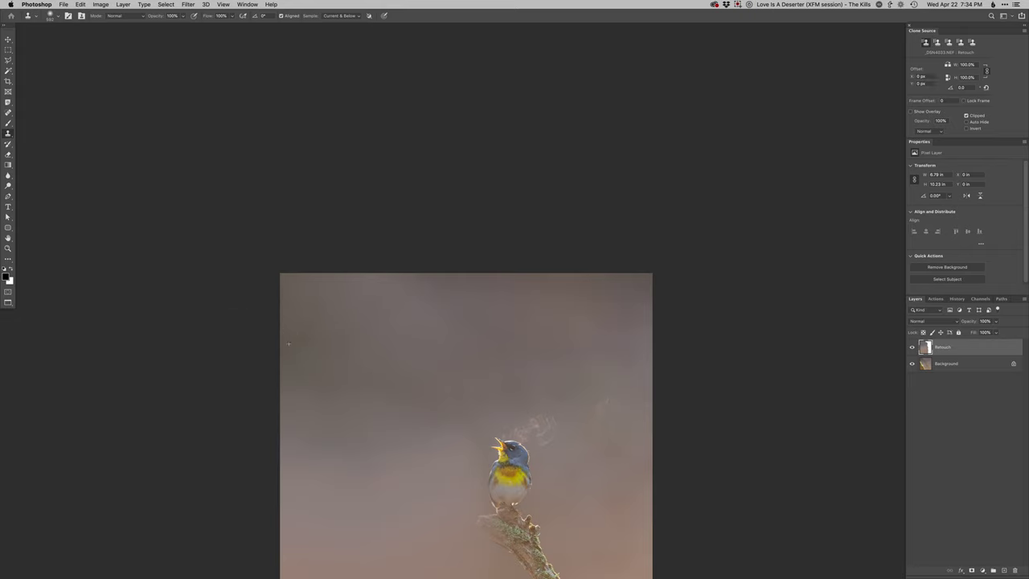
scroll(250, 322, "down", 3)
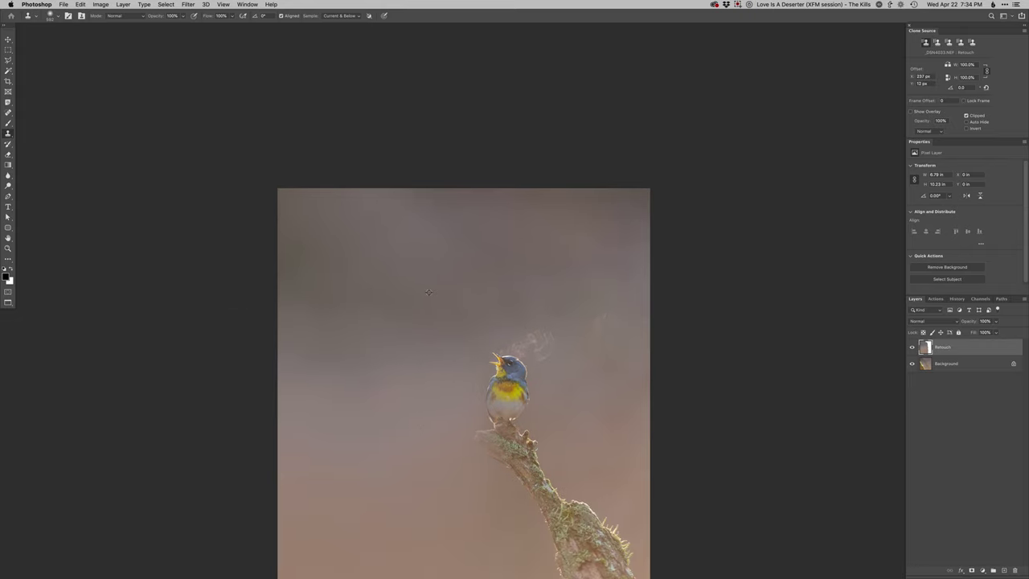
scroll(429, 361, "down", 2)
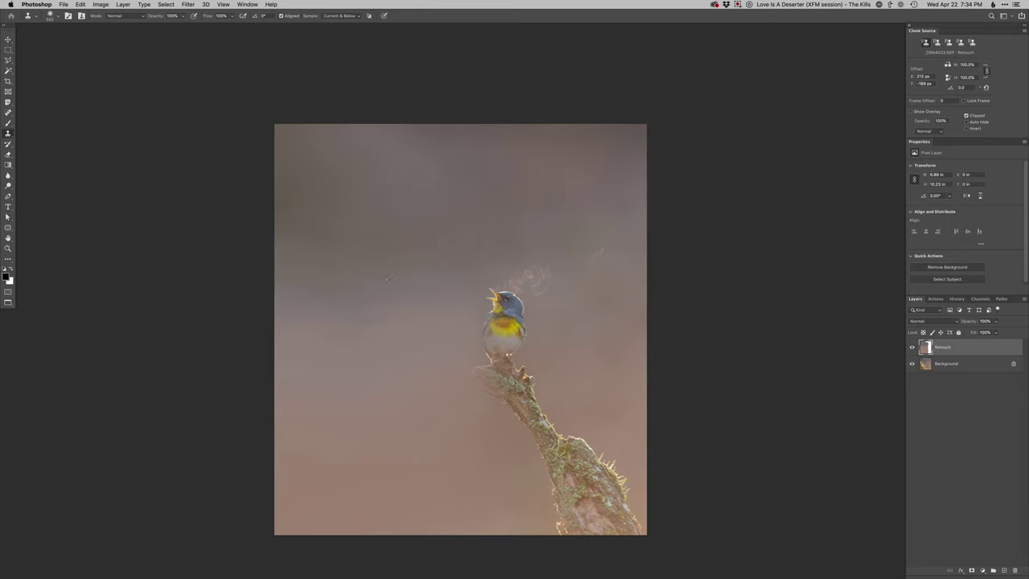
Add a white mask to the Retouch layer and paint black over the bird and branch to bring back their original detail
left_click(971, 570)
key("b")
scroll(510, 318, "up", 5)
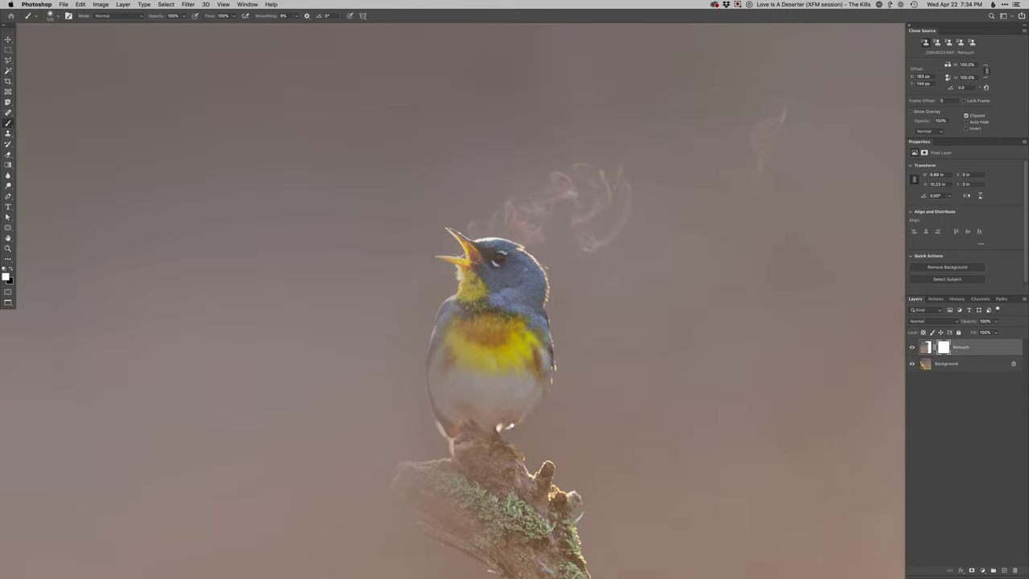
right_click(499, 326)
left_click(551, 383)
left_click_drag(479, 303, 489, 303)
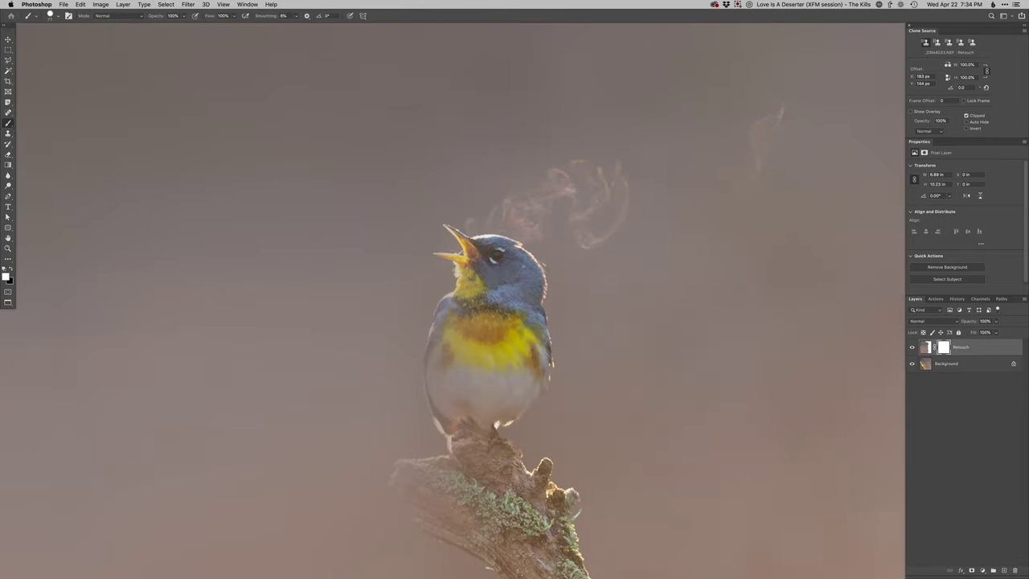
key("x")
mouse_move(450, 249)
left_mouse_down()
mouse_move(422, 362)
mouse_move(426, 442)
mouse_move(458, 465)
mouse_move(444, 481)
mouse_move(455, 388)
mouse_move(466, 388)
left_mouse_up()
mouse_move(455, 389)
left_mouse_down()
mouse_move(426, 378)
mouse_move(462, 450)
mouse_move(499, 410)
mouse_move(502, 372)
left_mouse_up()
scroll(460, 300, "down", 3)
scroll(459, 301, "up", 4)
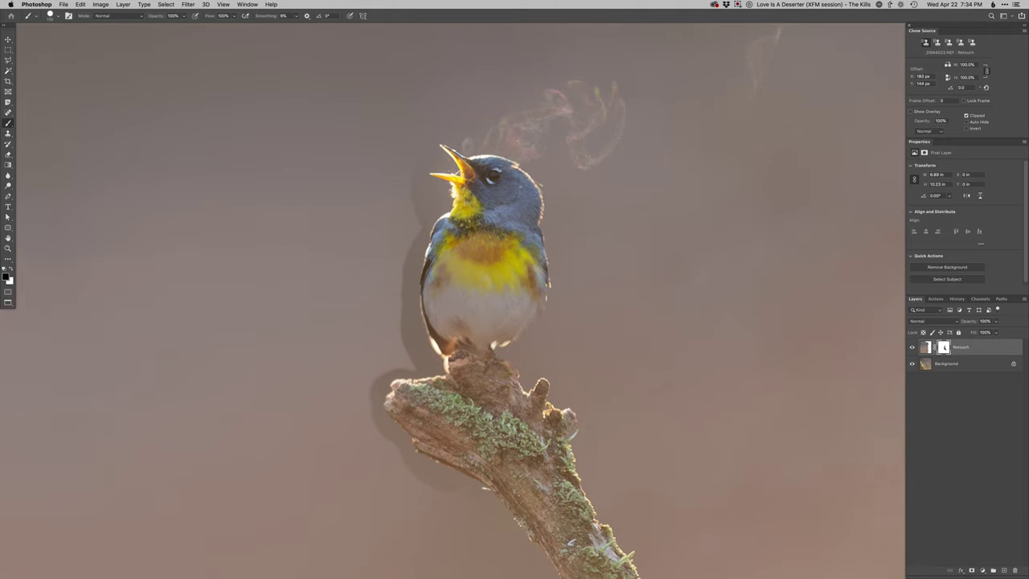
Isolate the Retouch layer and mask out the clone remnants still covering the bird's head and body
left_click(913, 347, "alt")
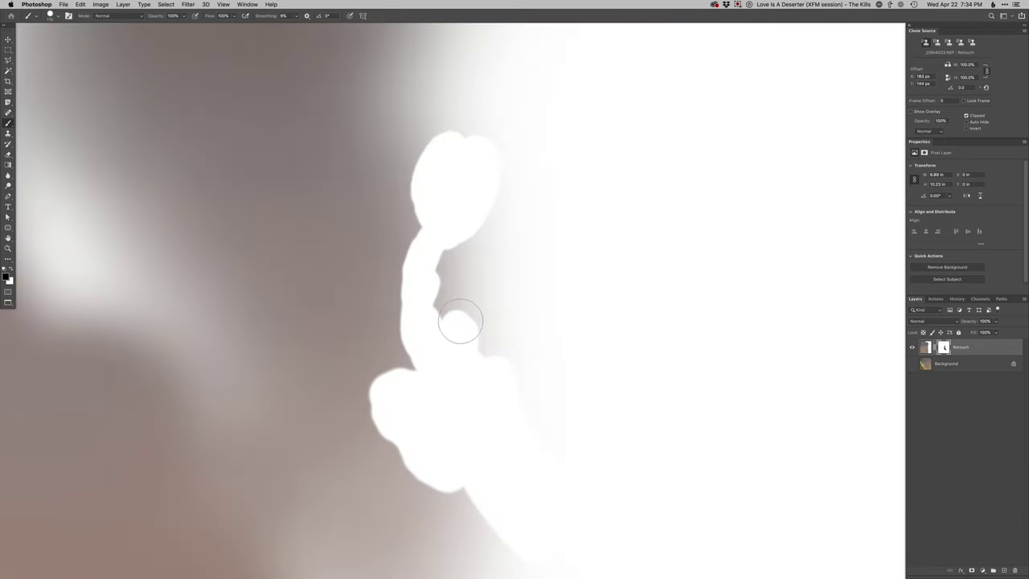
mouse_move(456, 322)
left_mouse_down()
mouse_move(447, 298)
mouse_move(479, 147)
mouse_move(493, 397)
left_mouse_up()
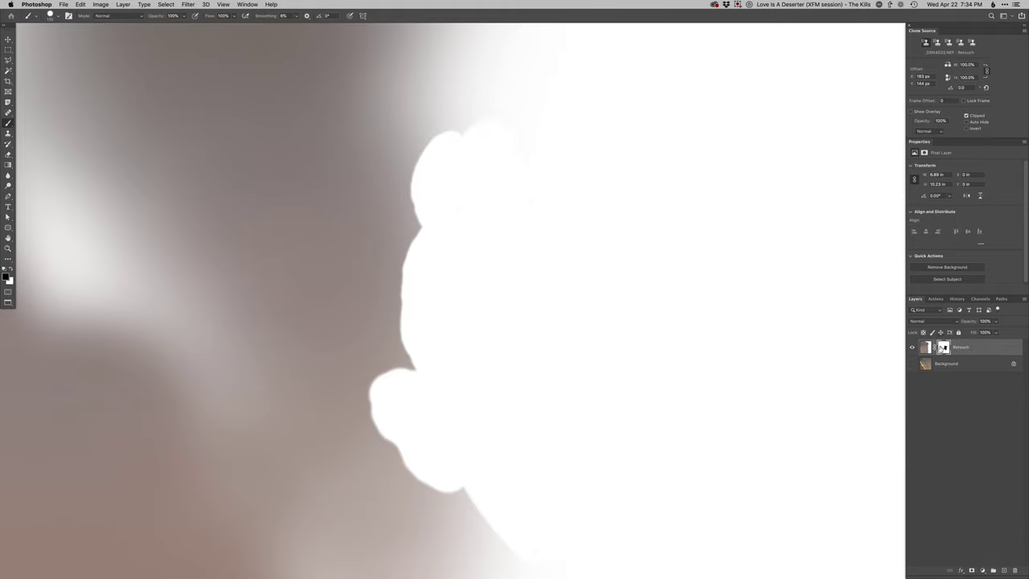
left_click(943, 347, "alt")
left_click(943, 346, "alt")
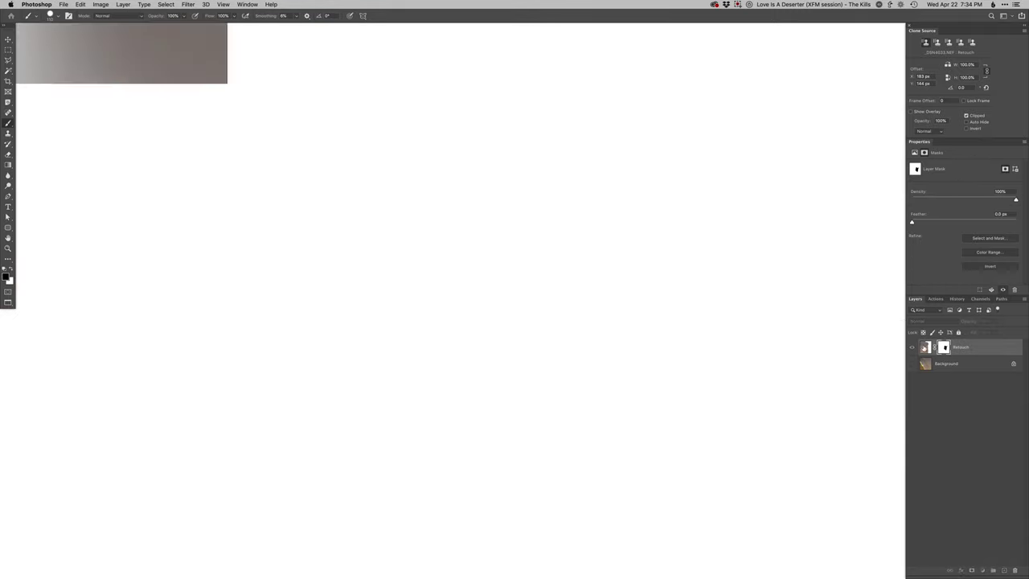
left_click(940, 349, "alt")
Paint white on the Retouch mask with a smaller brush to remove the dark halo around the branch's tip
left_click_drag(393, 413, 368, 417)
key("x")
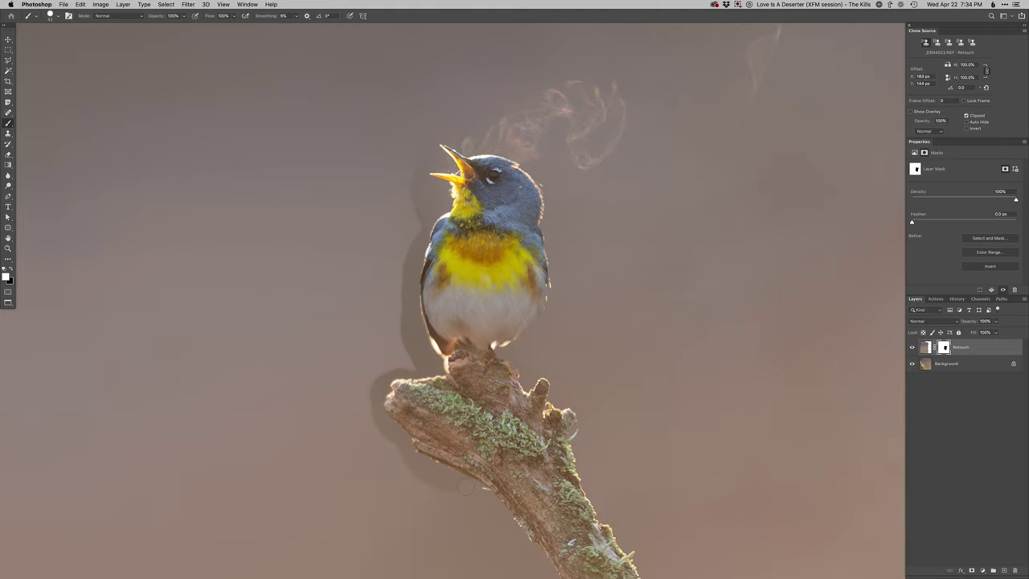
left_click_drag(415, 463, 466, 488)
left_click_drag(402, 440, 377, 406)
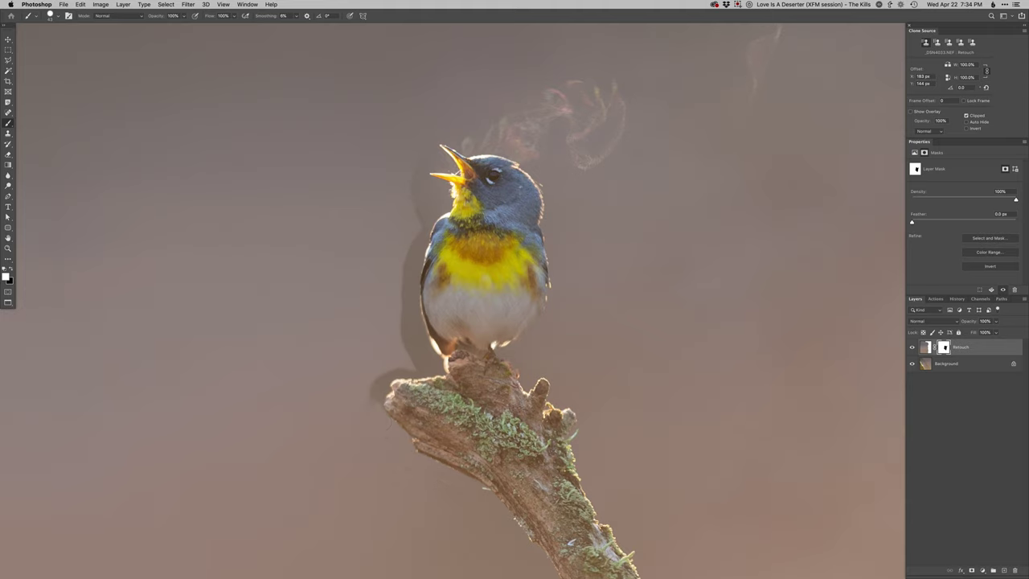
mouse_move(378, 405)
left_mouse_down("ctrl+alt")
mouse_move(369, 405)
mouse_move(386, 386)
mouse_move(375, 388)
mouse_move(424, 375)
left_mouse_up("ctrl+alt")
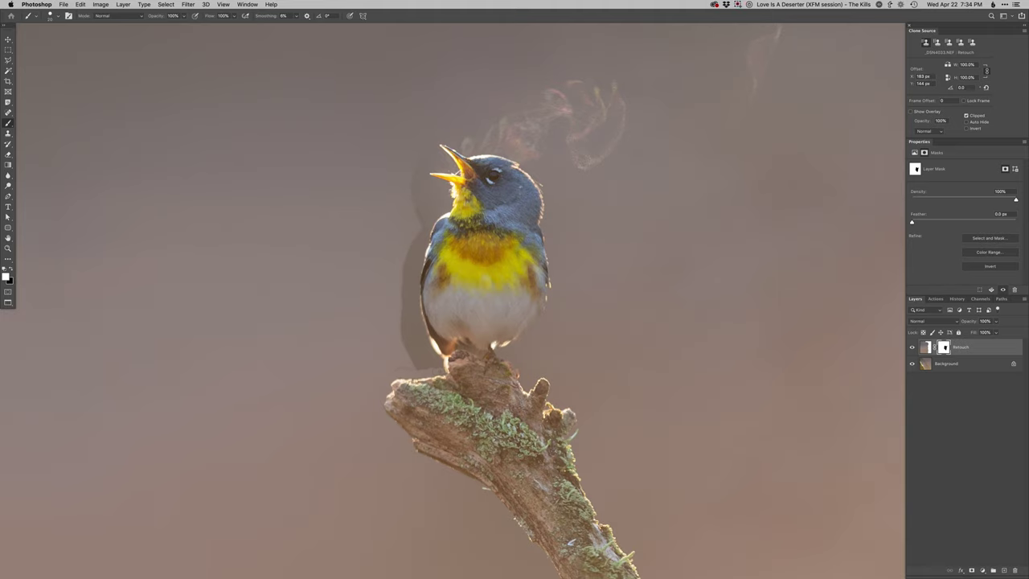
Paint white on the Retouch mask to remove the dark halo along the bird's left side, from tail to beak
key("x")
key("x")
key("x")
key("x")
mouse_move(433, 350)
left_mouse_down()
mouse_move(430, 363)
mouse_move(415, 364)
mouse_move(407, 454)
mouse_move(399, 419)
left_mouse_up()
key("space")
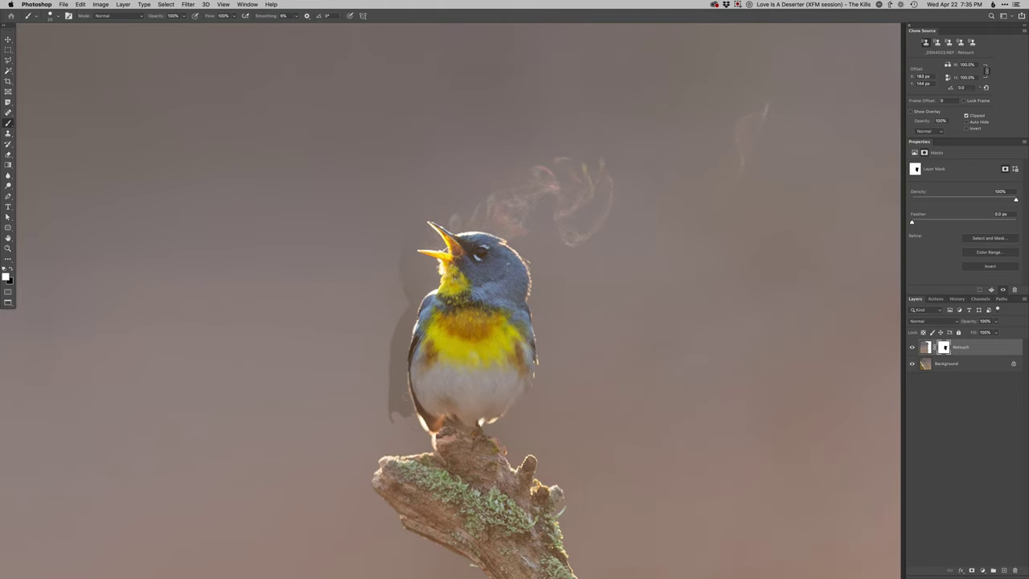
mouse_move(406, 396)
left_mouse_down()
mouse_move(410, 412)
mouse_move(408, 328)
left_mouse_up()
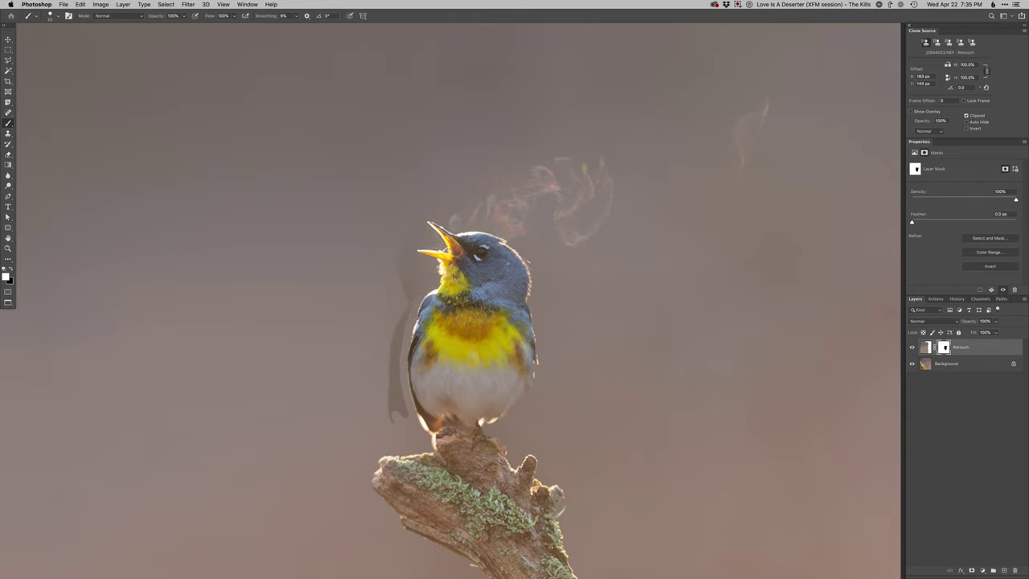
scroll(450, 300, "up", 3)
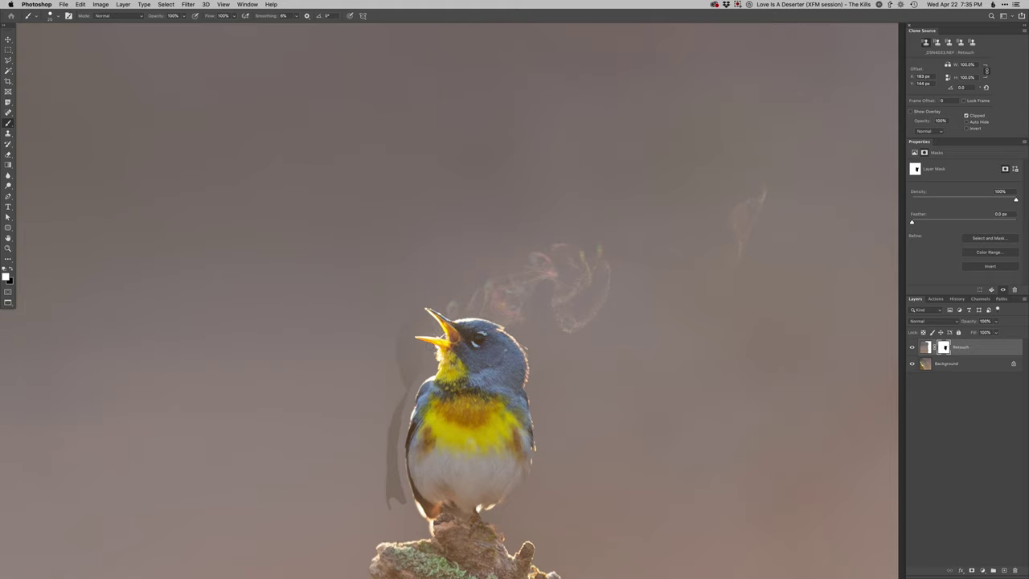
left_click_drag(451, 294, 463, 294)
mouse_move(405, 381)
left_mouse_down()
mouse_move(393, 448)
mouse_move(402, 500)
left_mouse_up()
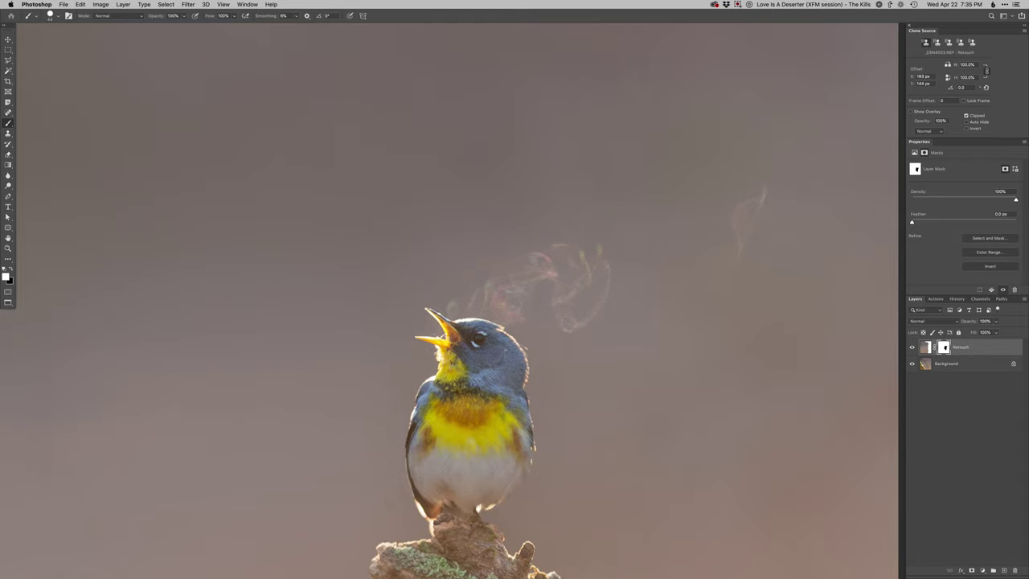
key("super+0")
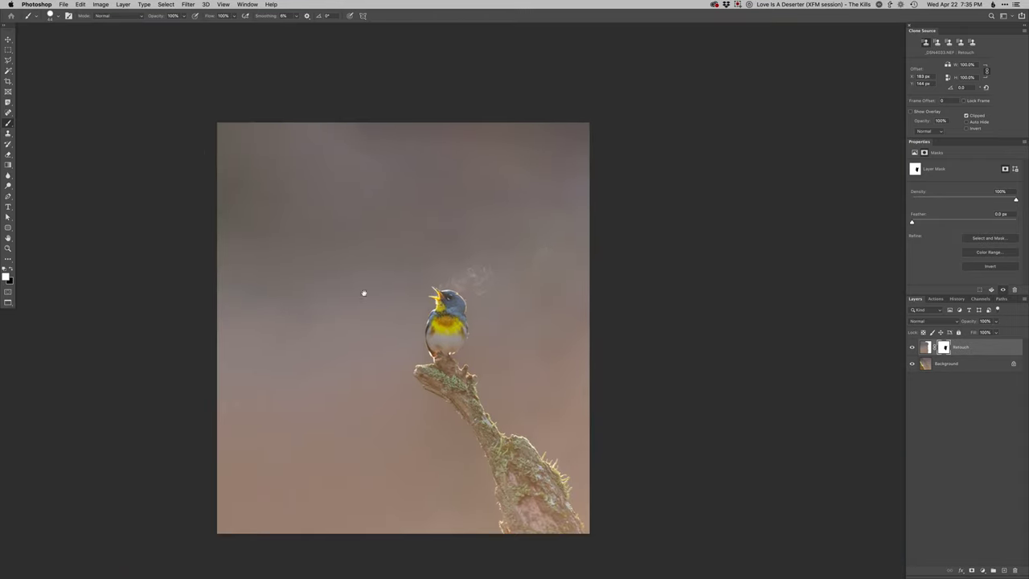
Merge the Retouch layer into the Background layer and undo the merge
scroll(459, 510, "down", 1)
scroll(445, 458, "left", 5)
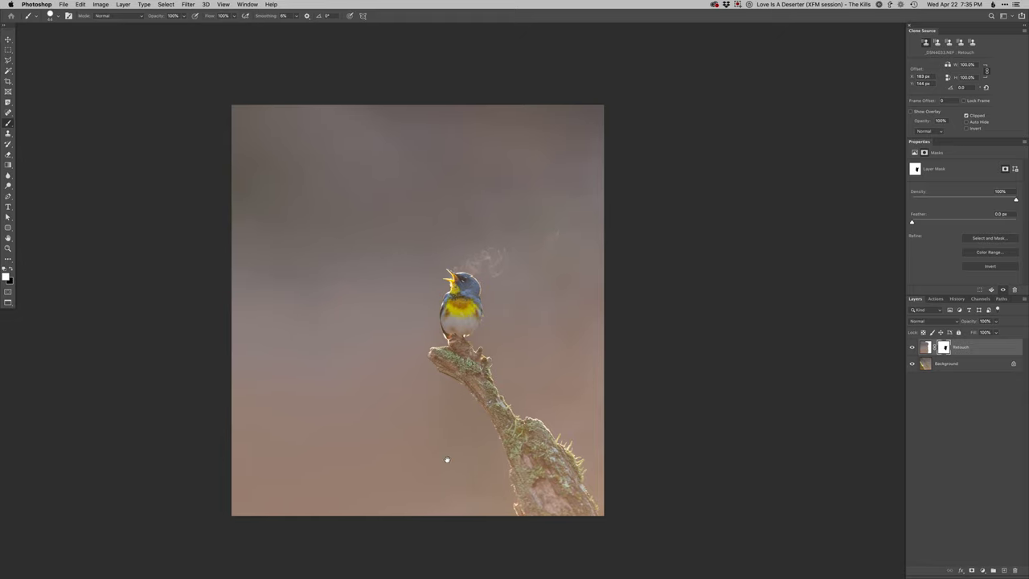
left_click_drag(576, 446, 536, 457)
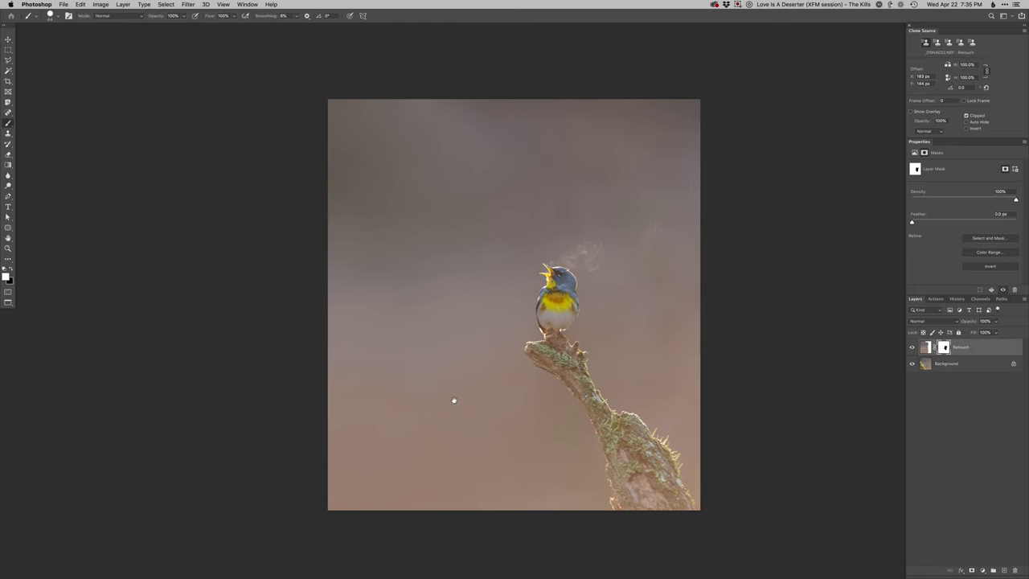
left_click_drag(468, 416, 475, 423)
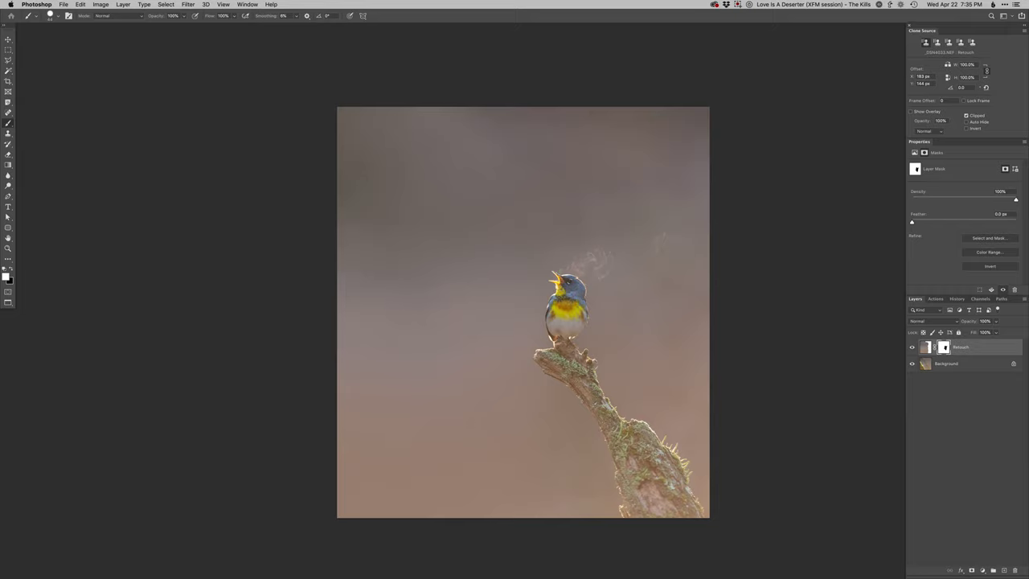
key("super+e")
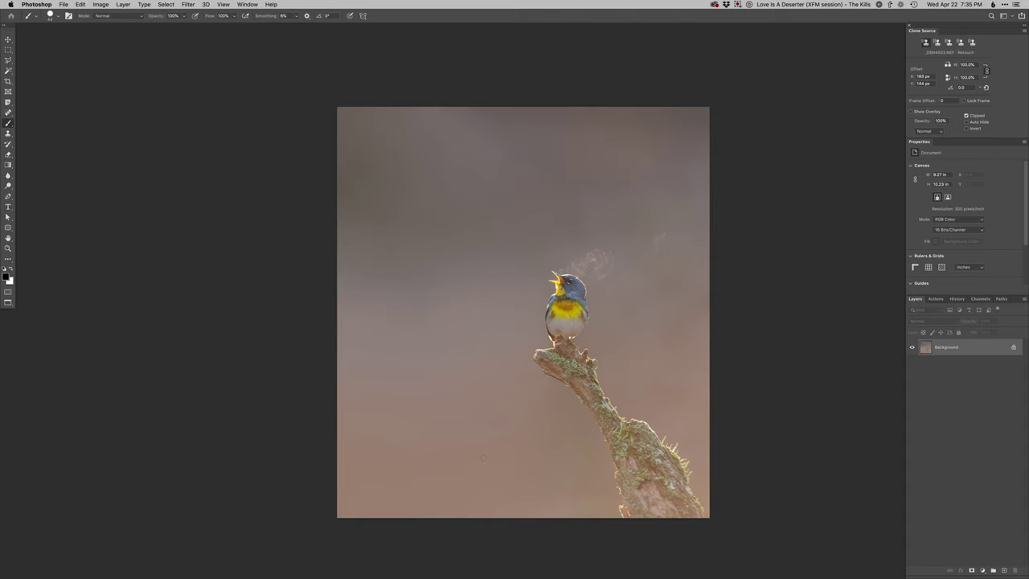
key("ctrl+z")
Add a Curves adjustment layer above the Retouch layer and move its black point inward to deepen the shadows
left_click_drag(516, 436, 503, 425)
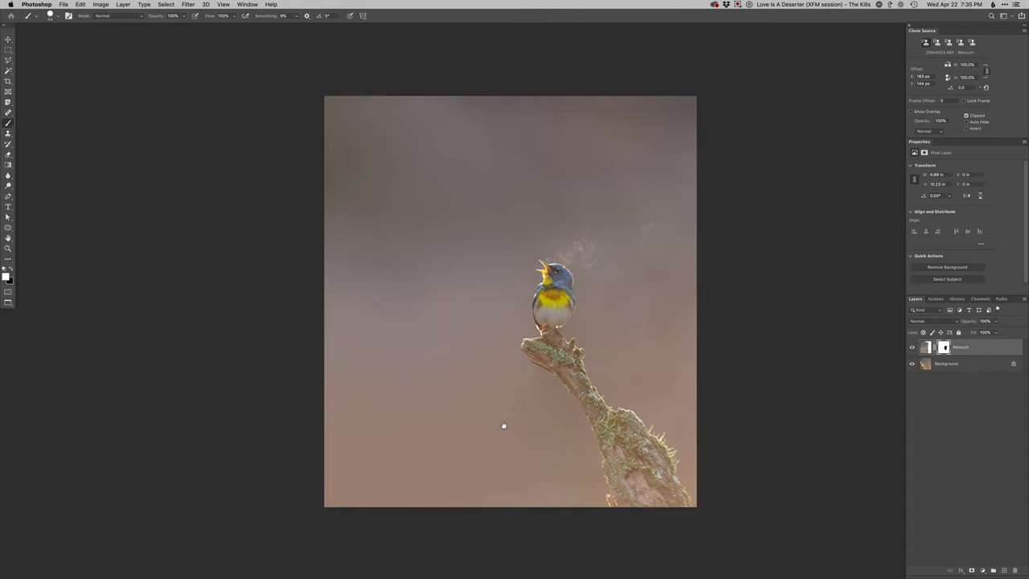
key("super+m")
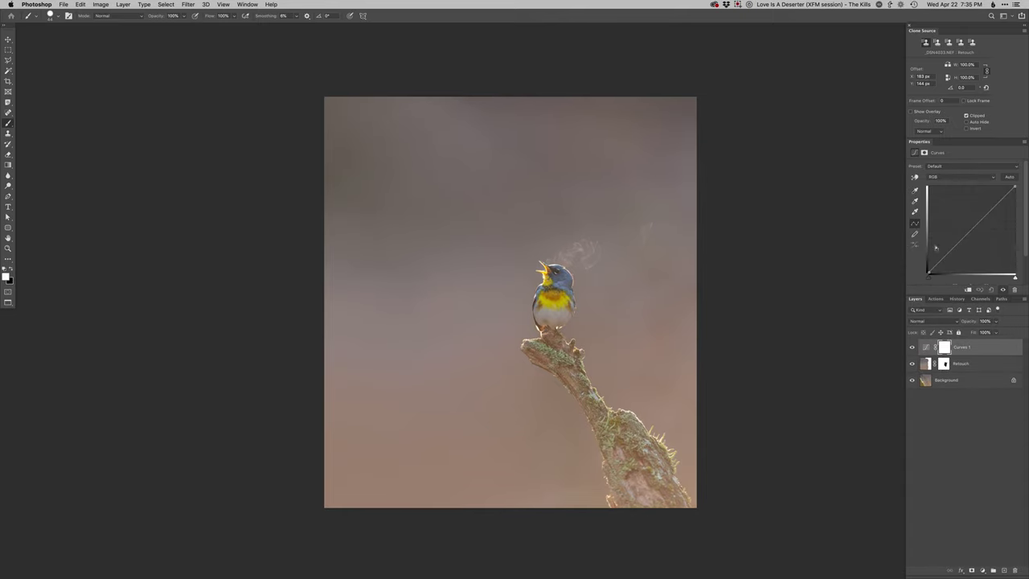
left_click_drag(928, 272, 937, 282)
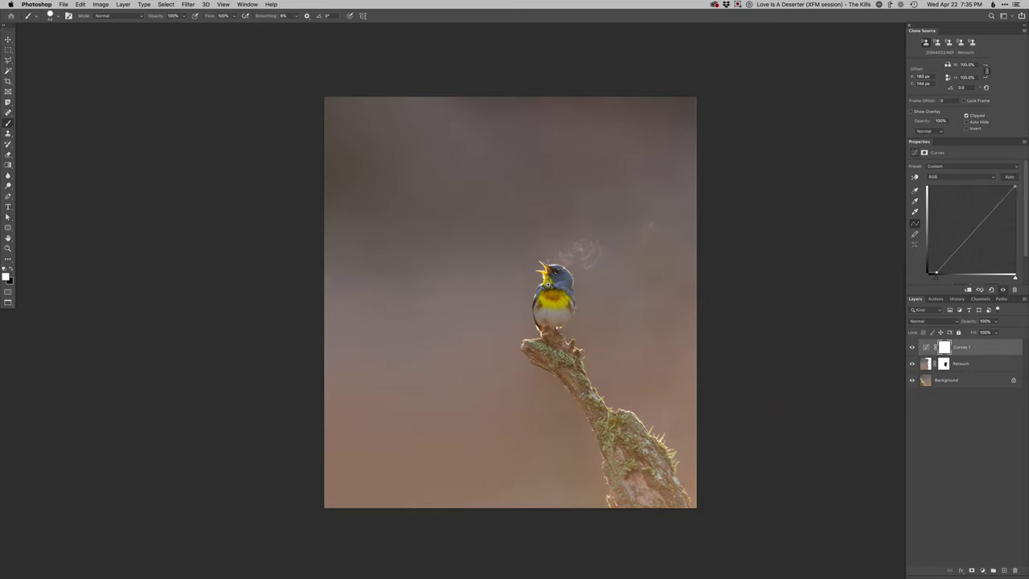
Paint black on the Curves 1 mask with a soft brush to keep the darkening off the bird's head and eye
scroll(552, 281, "up", 3)
right_click(574, 252)
left_click(590, 307)
left_click(554, 274)
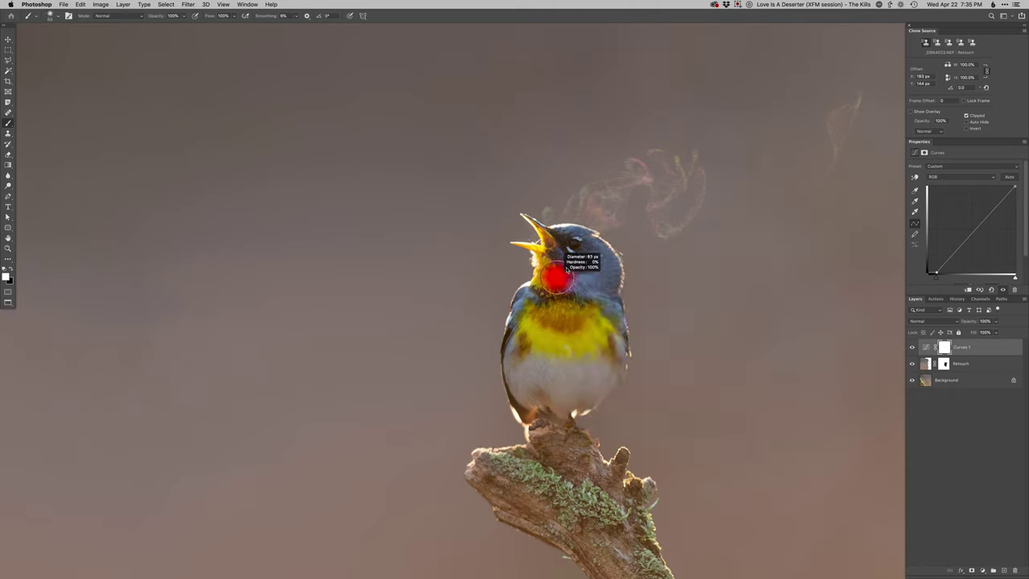
key("x")
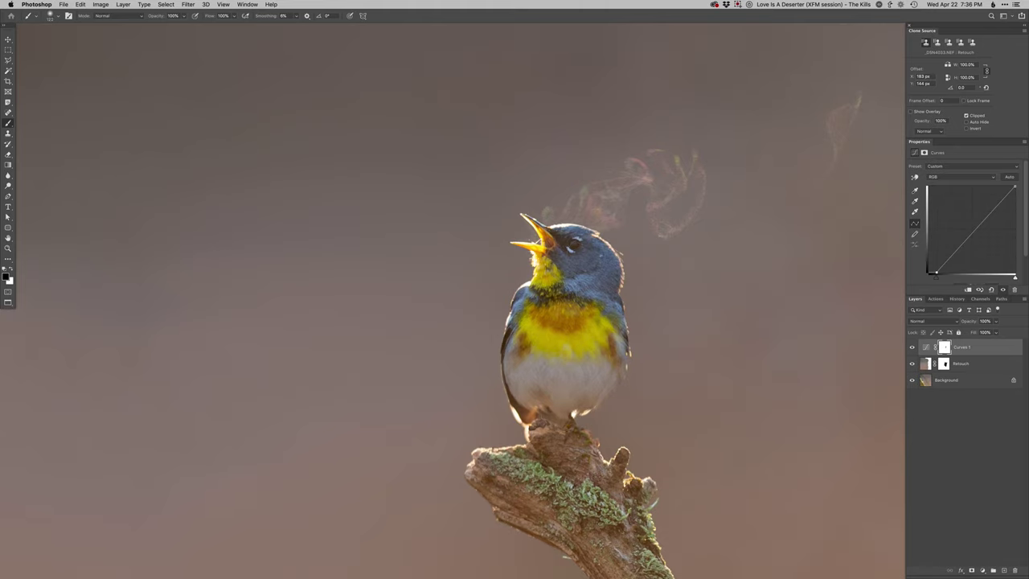
left_click(578, 239, "super")
left_click_drag(584, 269, 530, 267)
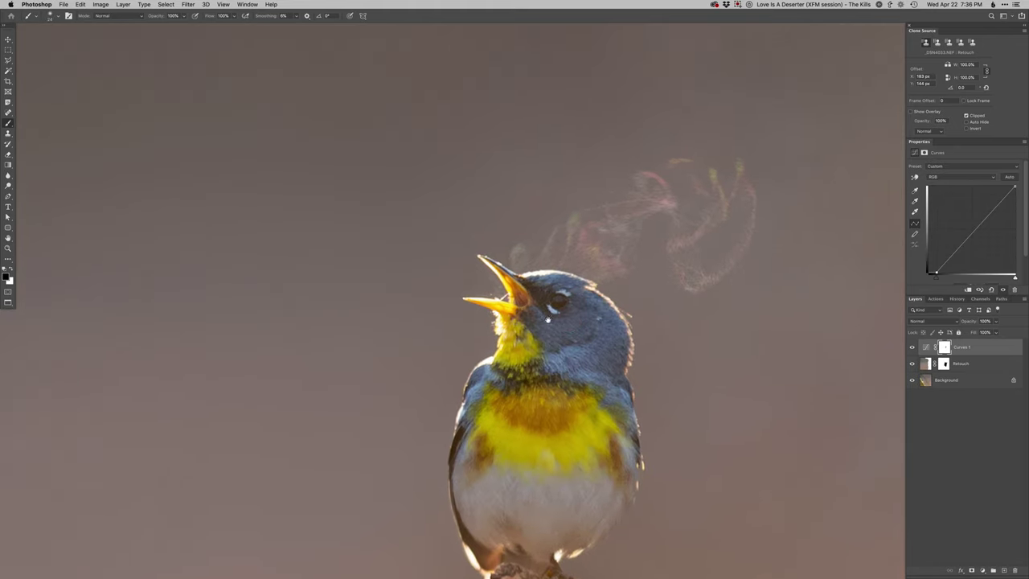
left_click_drag(549, 320, 546, 313)
left_click_drag(553, 304, 547, 304)
key("x")
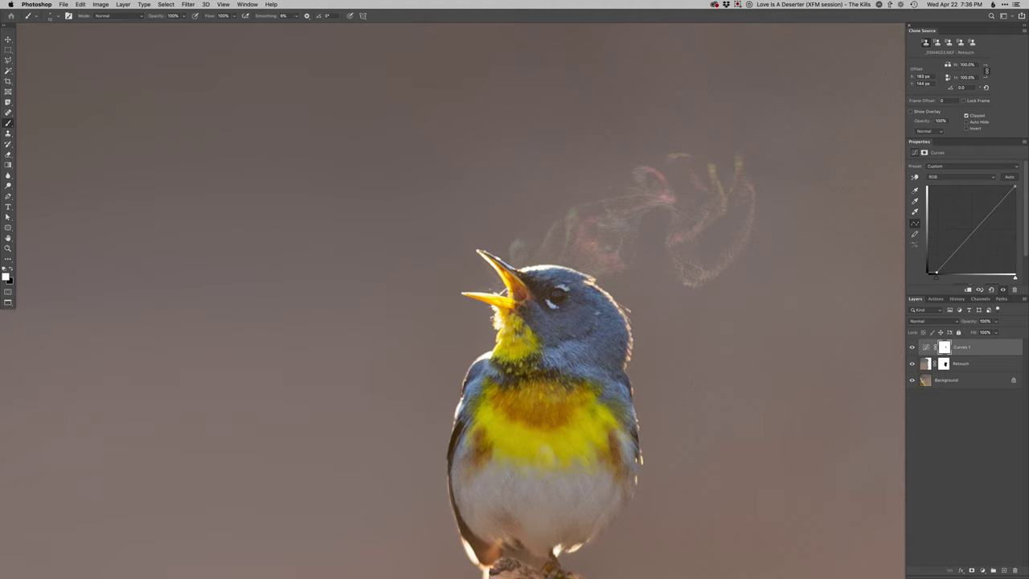
mouse_move(541, 293)
left_mouse_down()
mouse_move(533, 287)
mouse_move(560, 291)
left_mouse_up()
Add a Dodge curves layer with a black mask and paint a tiny white spot over the bird's eye
key("F2")
left_click_drag(559, 287, 560, 287)
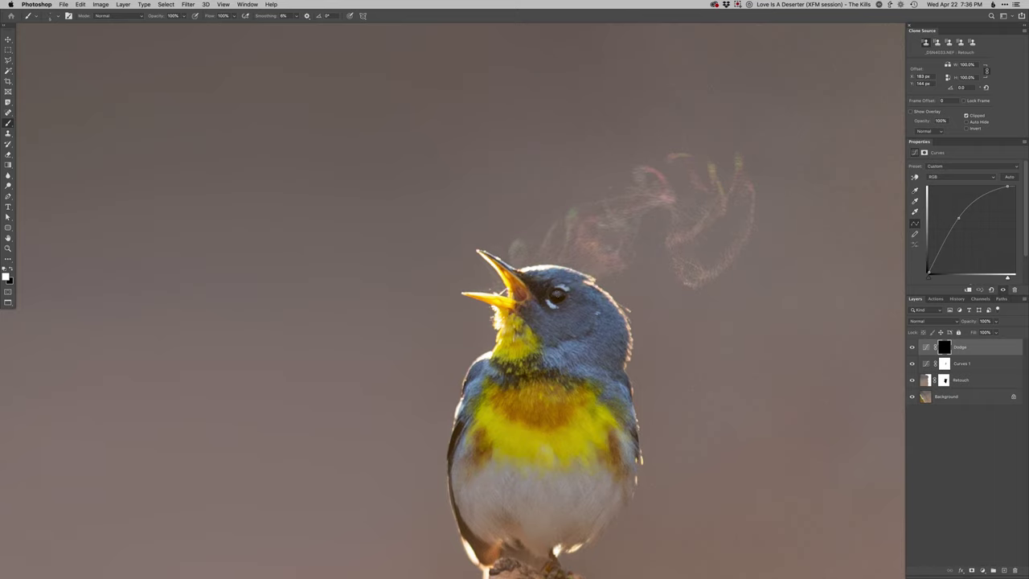
key("x")
Add a second Curves layer on top, shape it into a gentle contrast S-curve, and set its blend mode to Luminosity
scroll(554, 304, "down", 3)
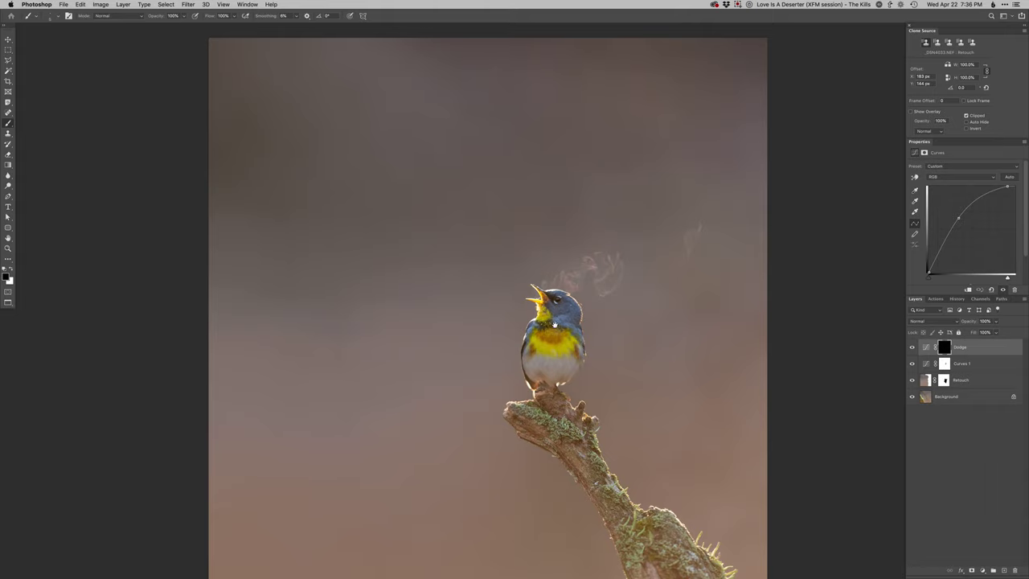
scroll(553, 325, "down", 3)
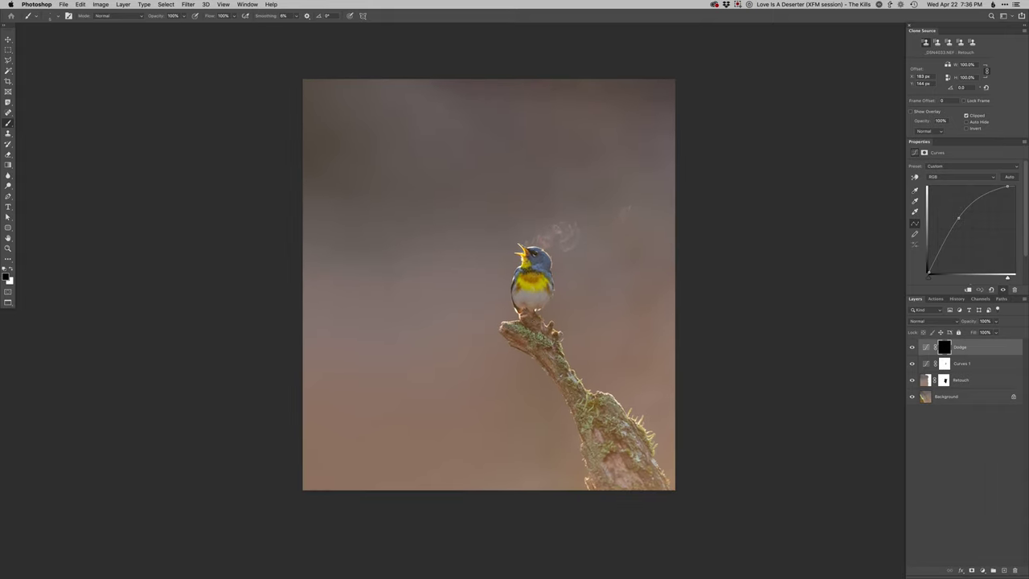
key("super+m")
key("Return")
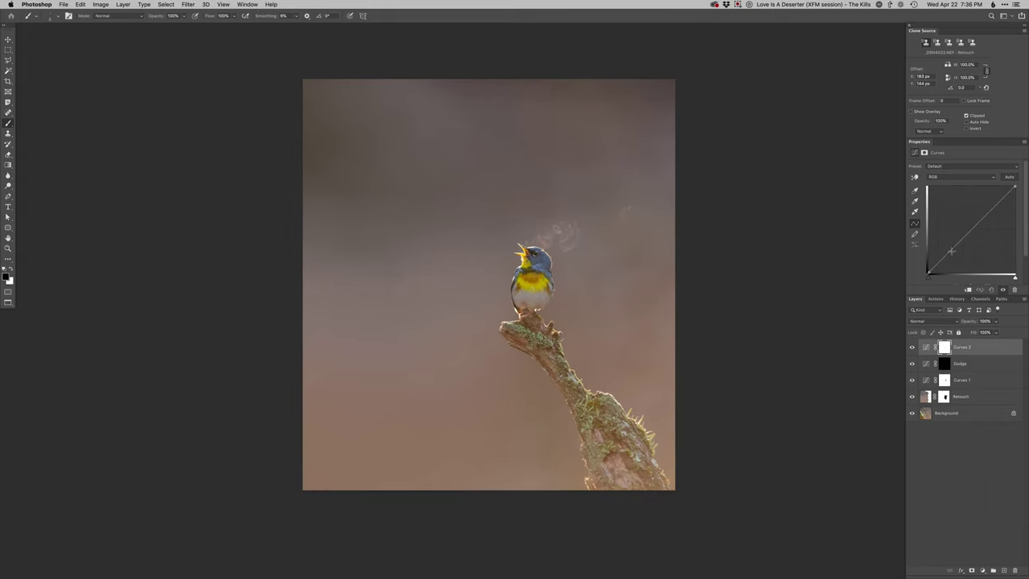
left_click_drag(950, 250, 952, 252)
left_click_drag(991, 213, 991, 210)
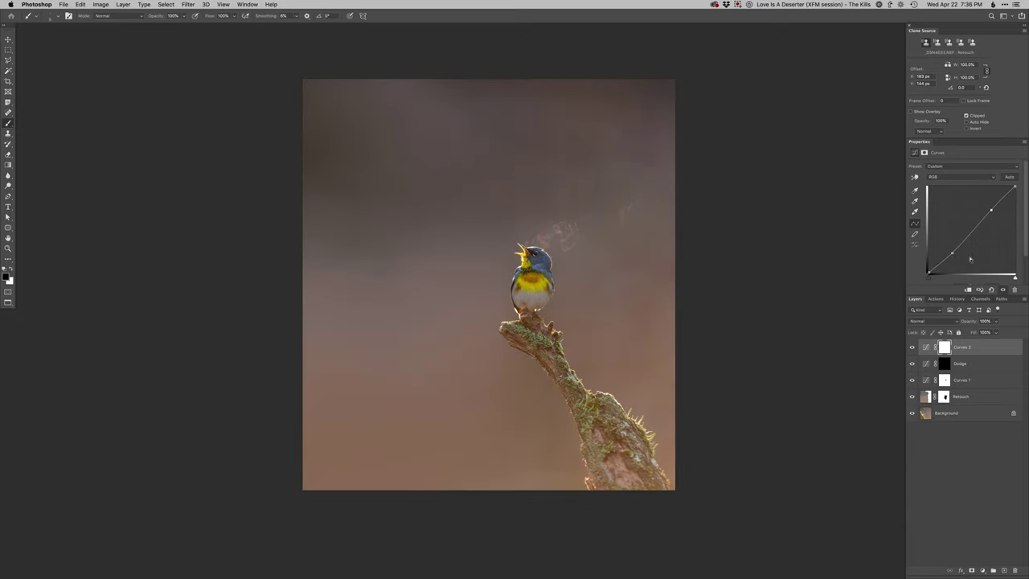
key("v")
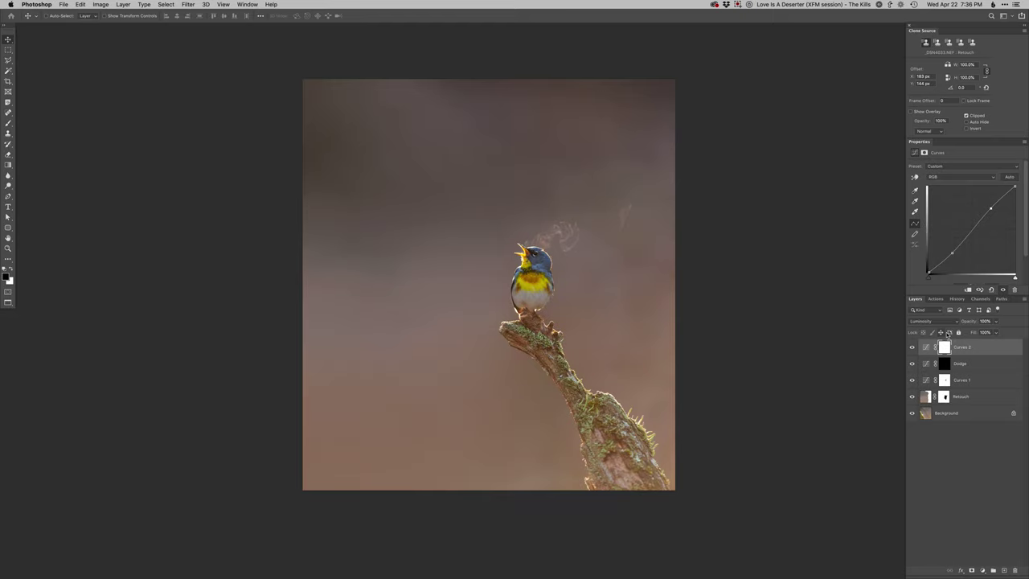
Paint a black outline around the bird on the Curves 2 mask with a hard round brush, using smaller sizes around the beak and head
key("b")
scroll(513, 279, "up", 5)
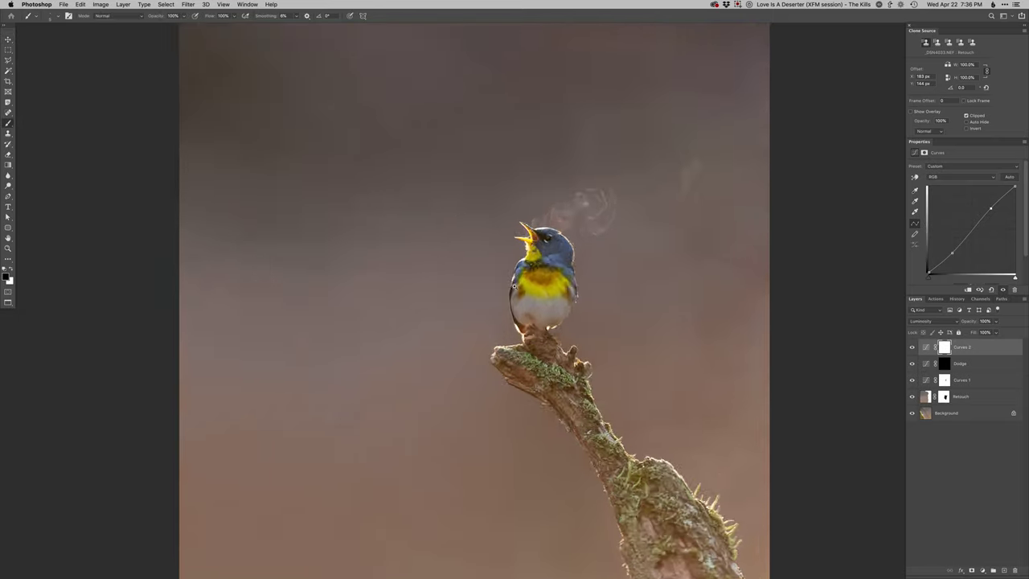
scroll(501, 343, "up", 2)
right_click(514, 350)
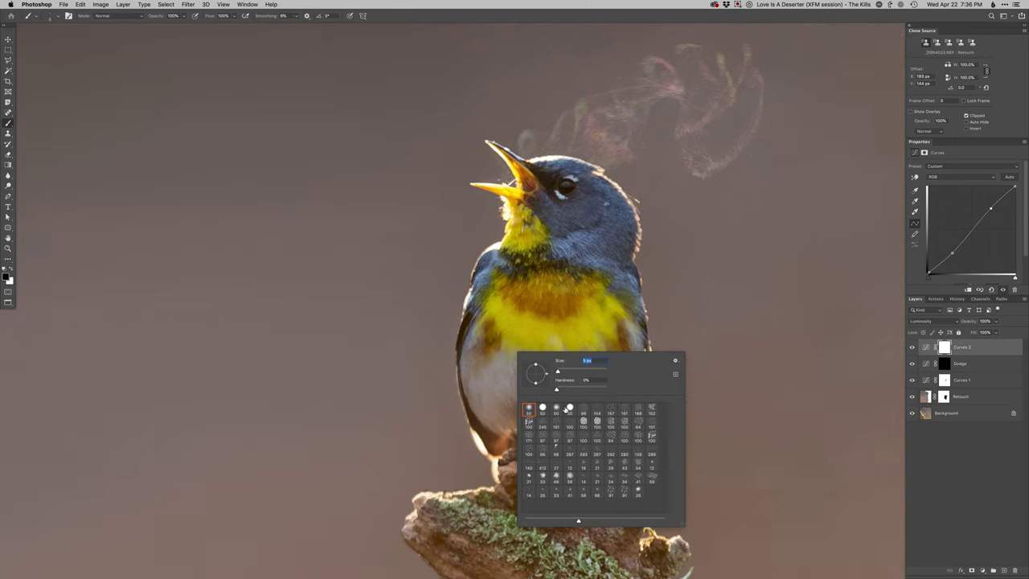
left_click(569, 407)
left_click_drag(496, 416, 485, 429)
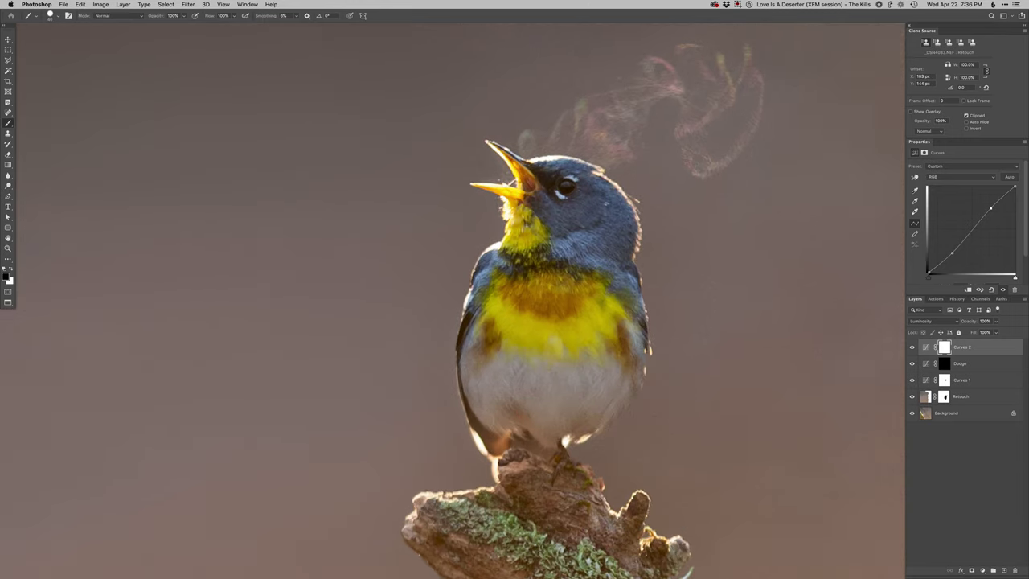
left_click_drag(499, 343, 485, 343)
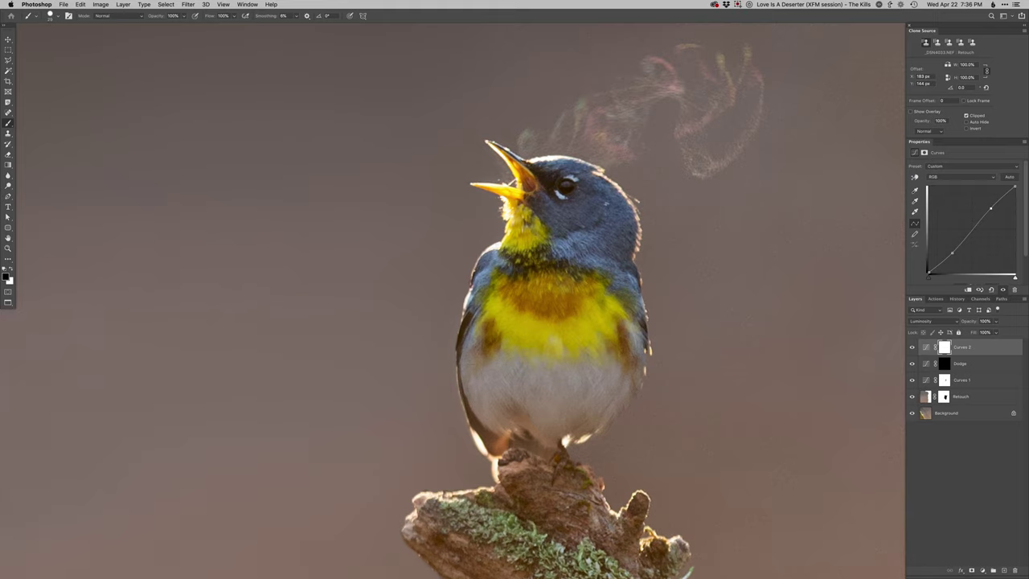
left_click_drag(511, 257, 486, 382)
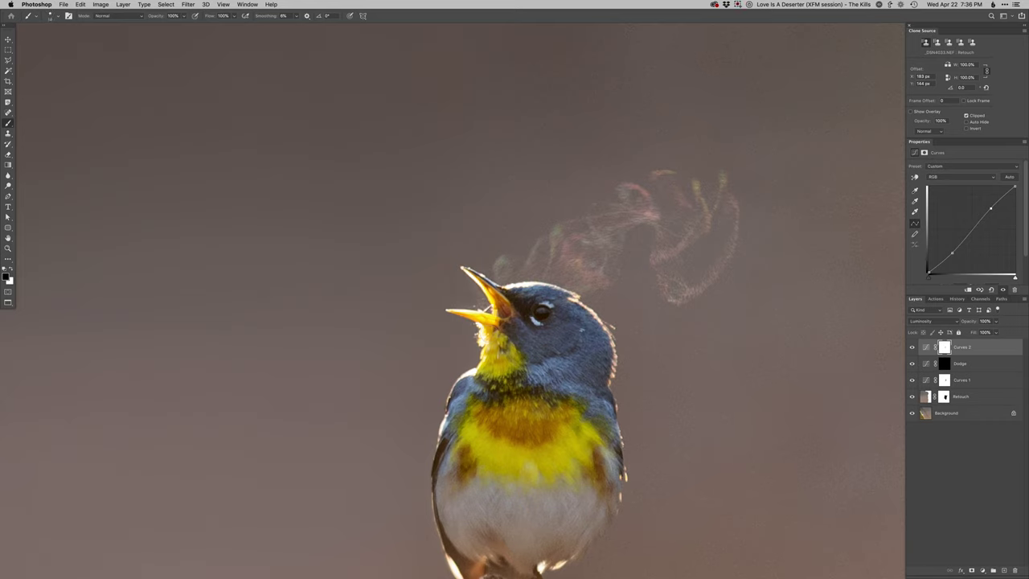
key("x")
key("x")
mouse_move(607, 350)
left_mouse_down()
mouse_move(619, 459)
mouse_move(629, 340)
left_mouse_up()
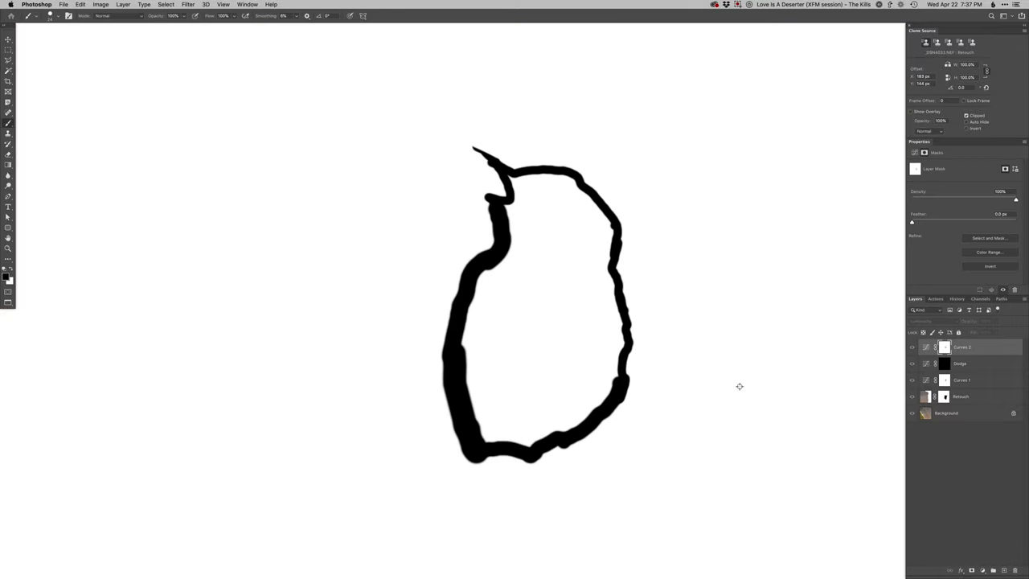
Fill the area inside the bird's outline on the Curves 2 mask with black and clear the selection
left_click(943, 346, "alt")
key("alt+BackSpace")
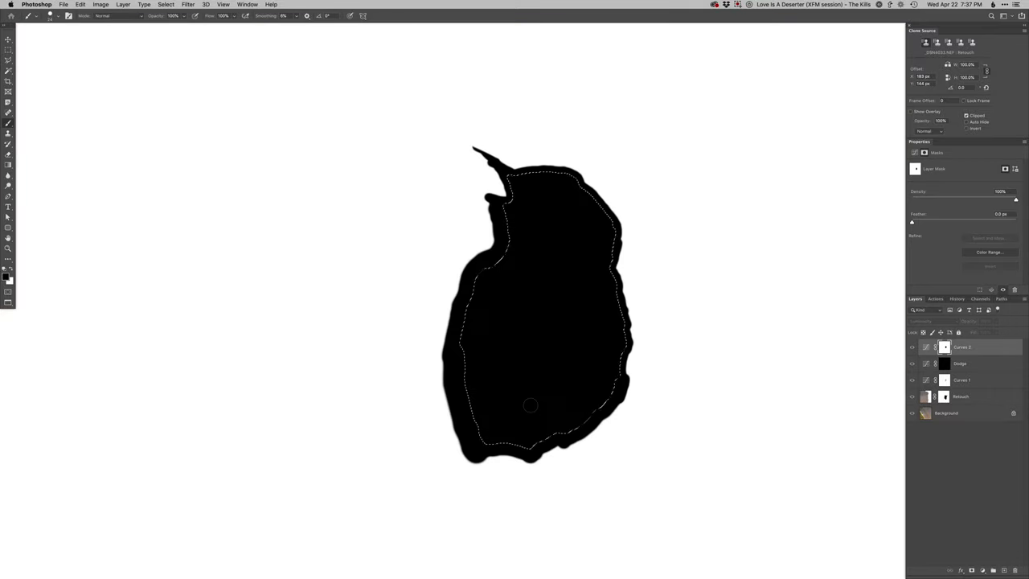
key("ctrl+d")
left_click(943, 346, "alt")
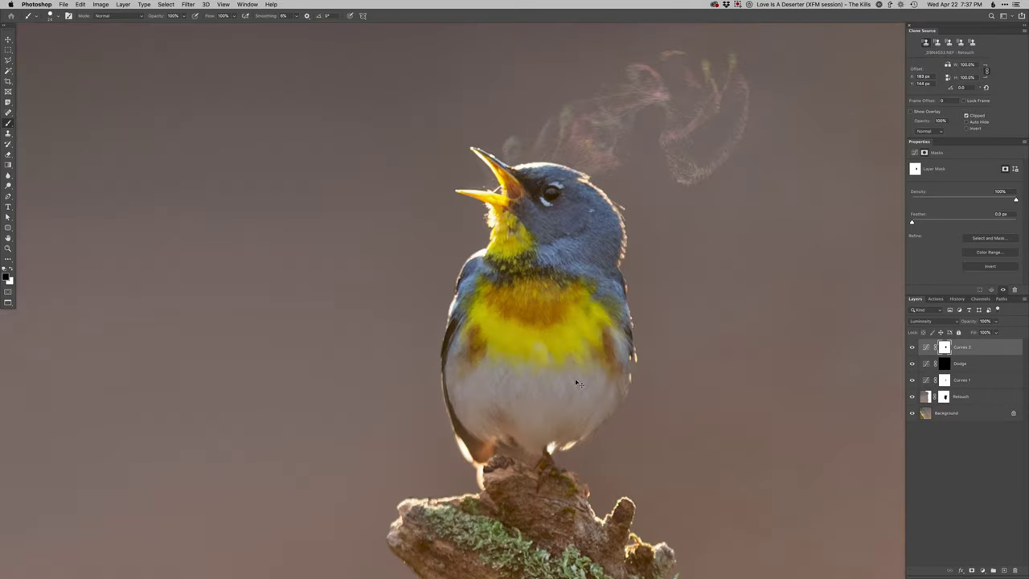
Select the bird's bright rim-lit edges with Color Range, sampling the highlights and setting Fuzziness to 57
key("ctrl+alt+shift+c")
left_click(491, 215)
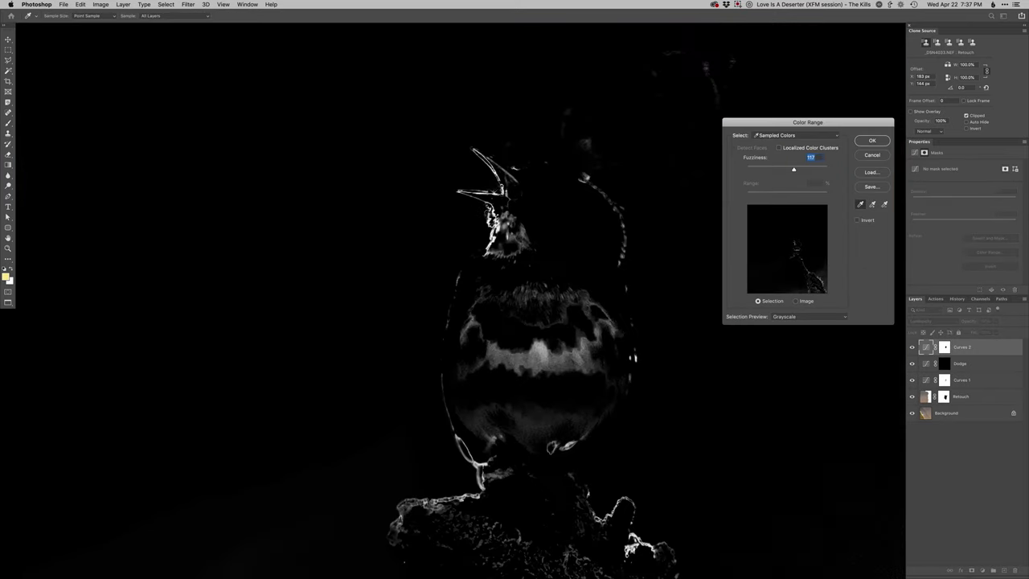
left_click(478, 197)
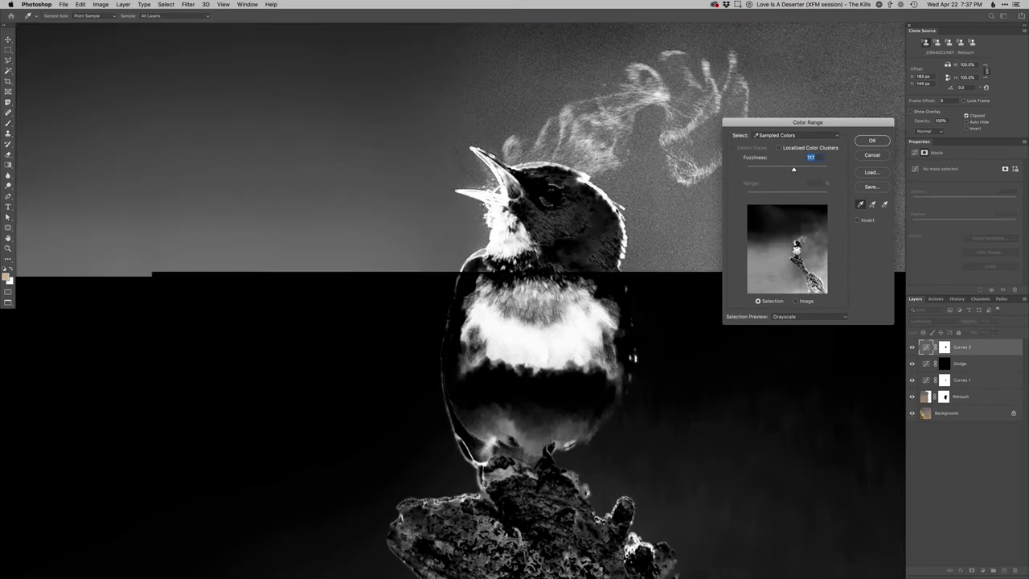
left_click(615, 208, "shift")
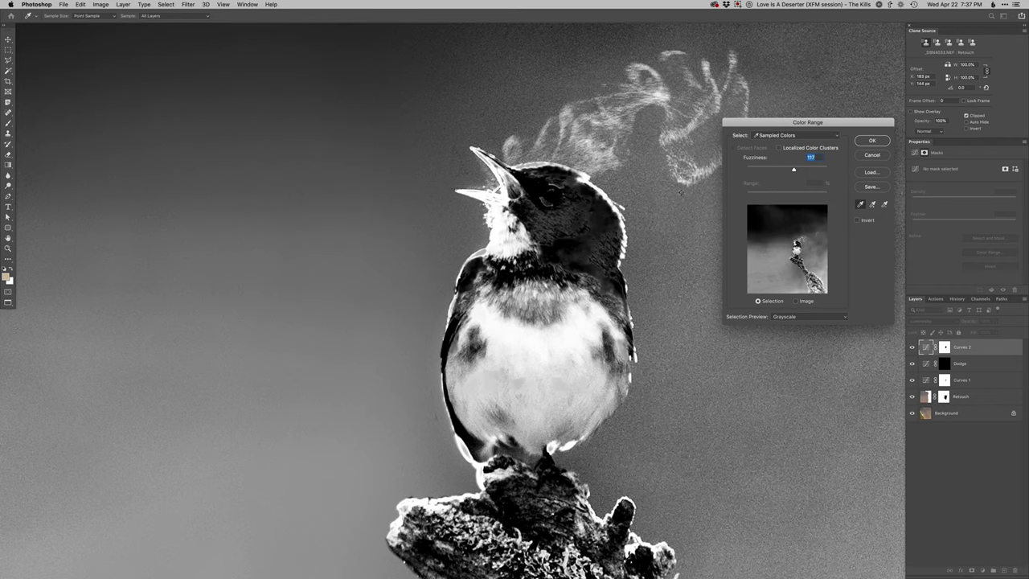
left_click_drag(780, 173, 772, 173)
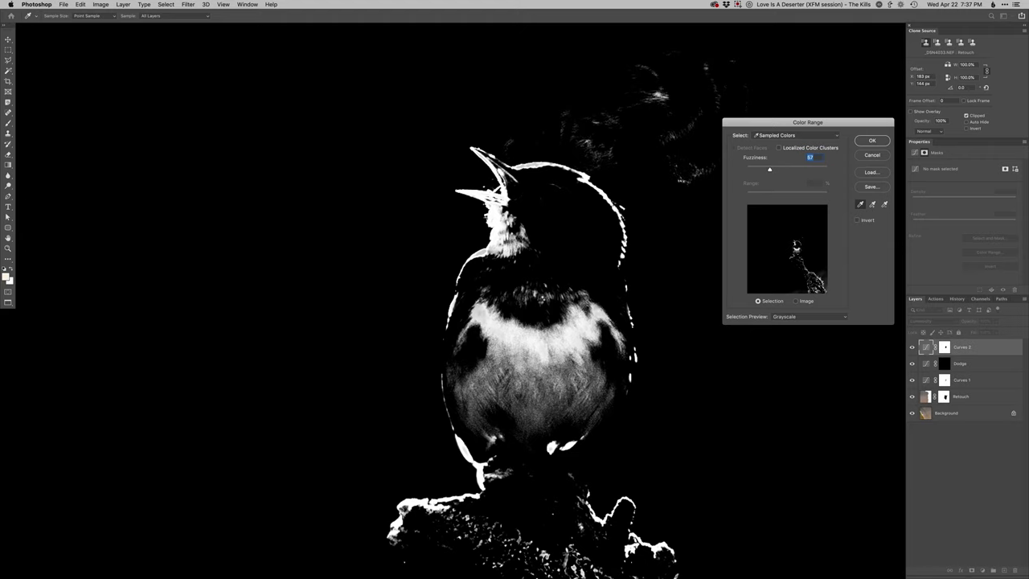
key("Return")
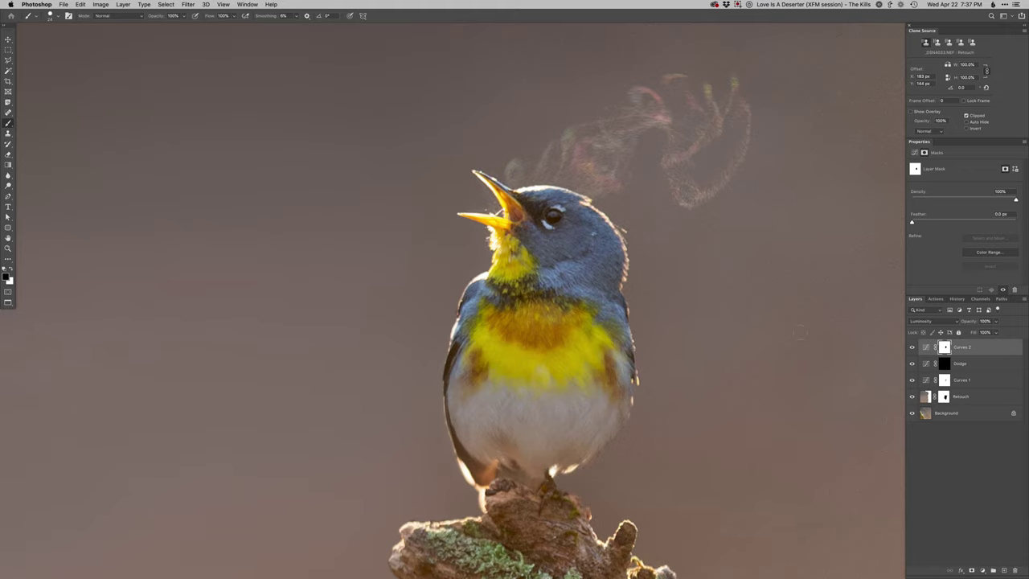
View the Curves 2 mask on its own, touch up the bird's edges in black, and compare the mask with the image
left_click(945, 346, "alt")
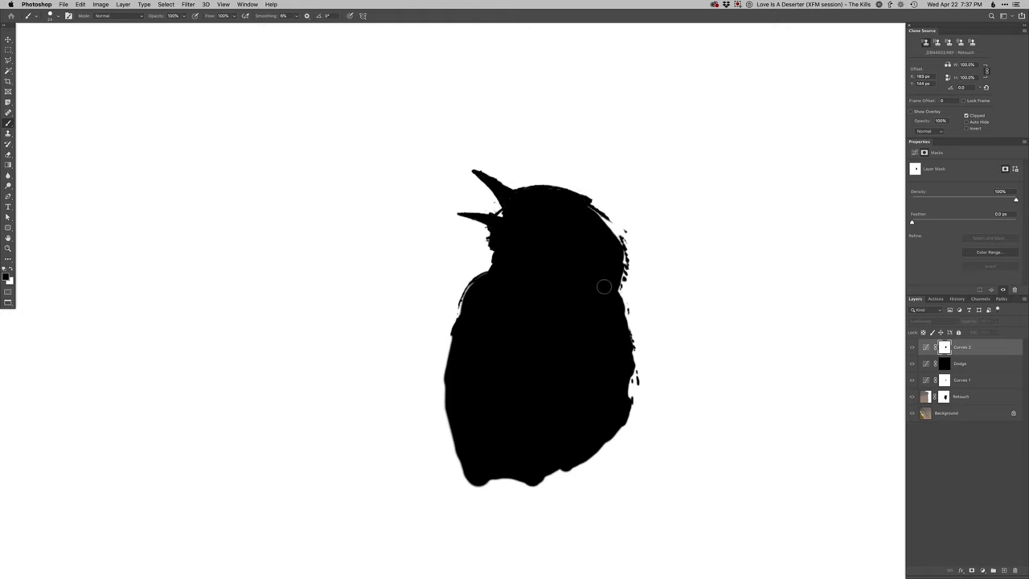
left_click(944, 346, "alt")
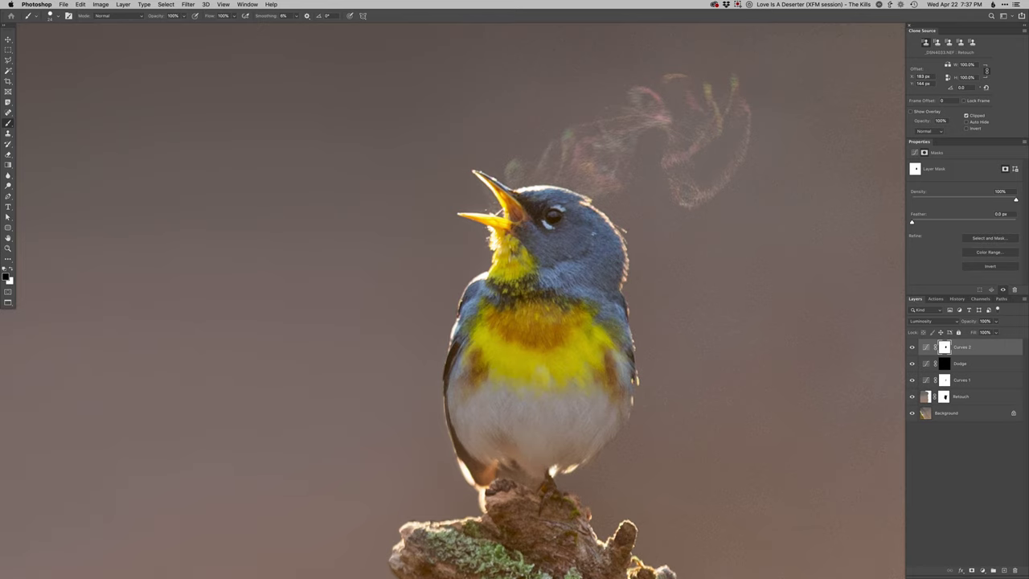
left_click(944, 346, "alt")
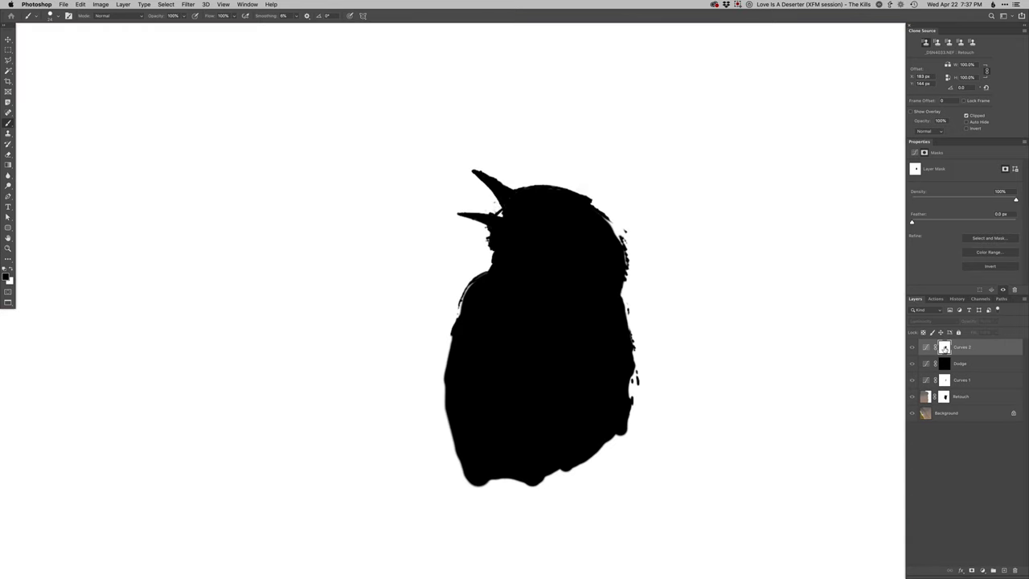
left_click(944, 347, "alt")
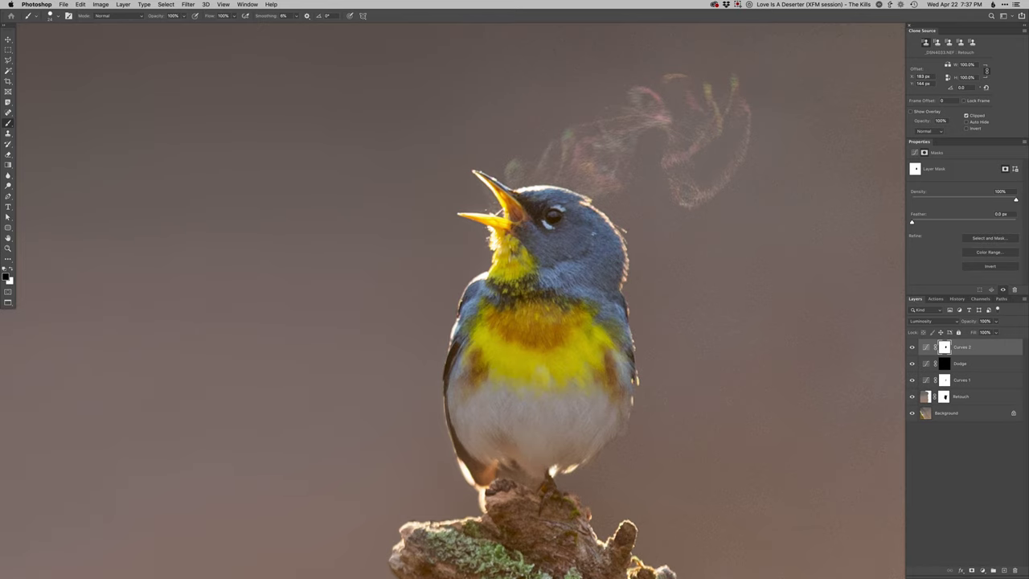
left_click(945, 347, "alt")
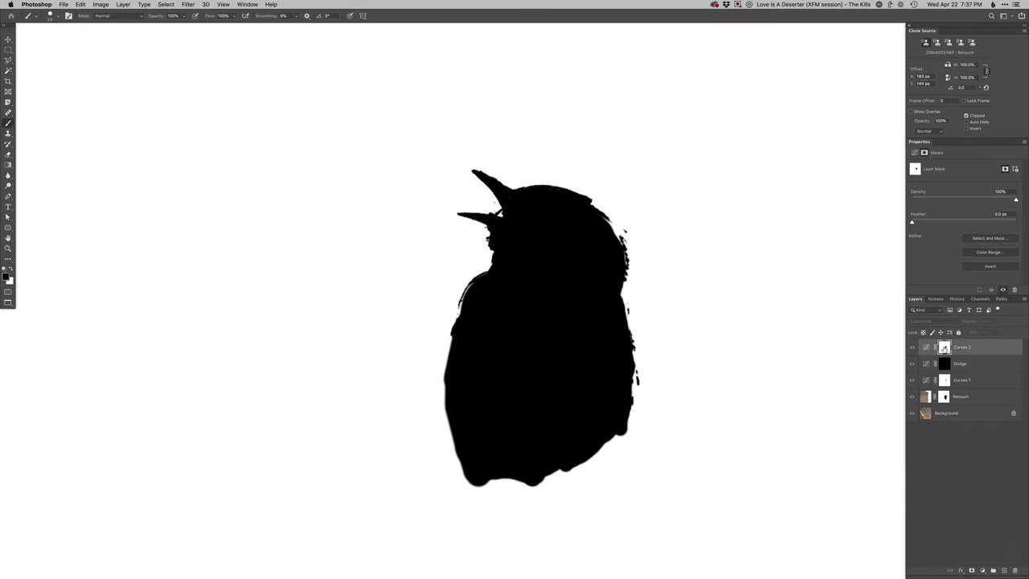
Return from the mask view to the whole image and compare it with the Curves 2 layer hidden and shown
left_click(944, 346, "alt")
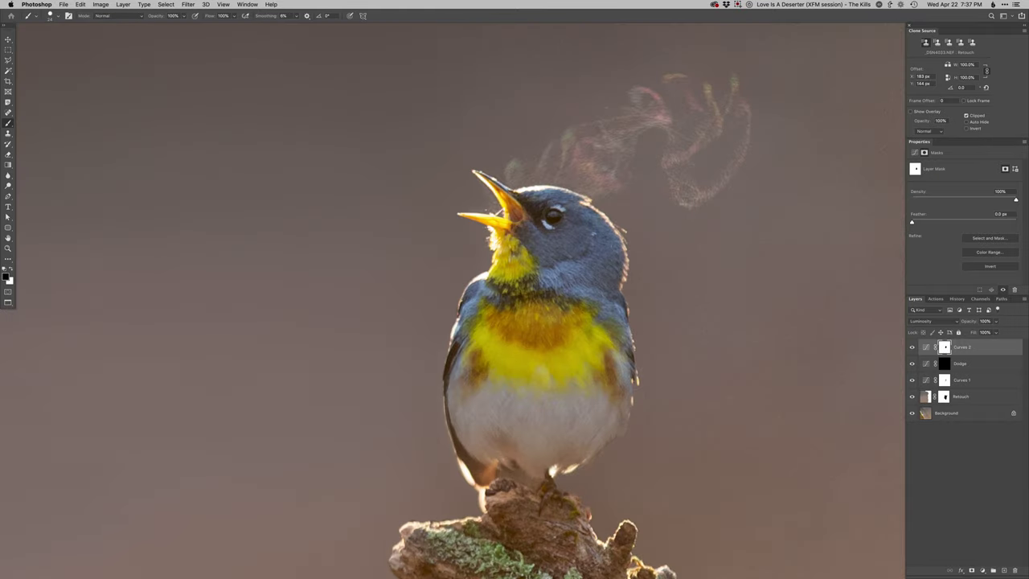
key("x")
key("super+minus")
key("super+minus")
key("super+minus")
key("super+minus")
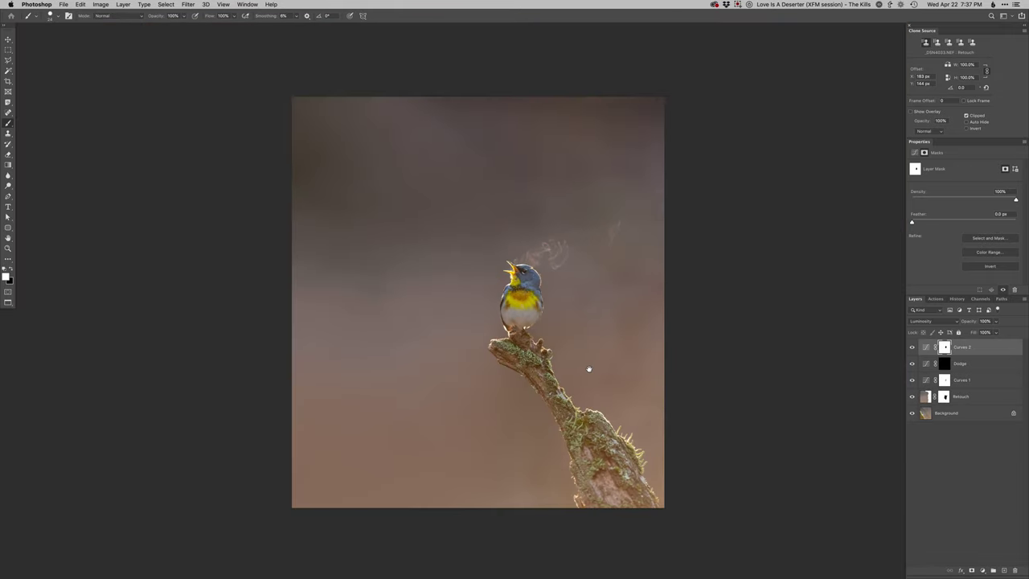
left_click_drag(588, 370, 613, 349)
scroll(830, 300, "down", 1)
left_click(912, 348)
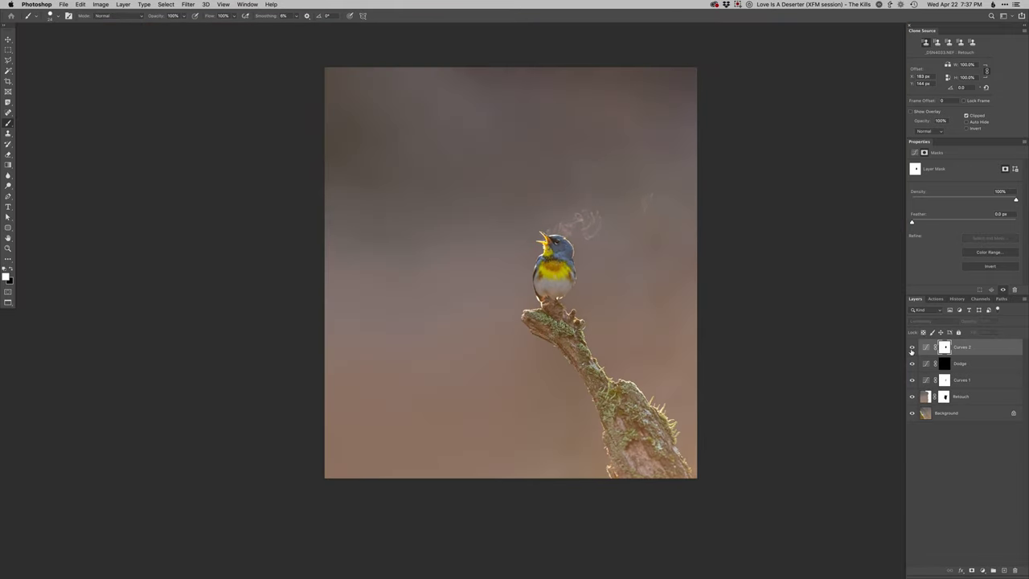
left_click(912, 347)
left_click(912, 347)
left_click(911, 347)
left_click(911, 347)
left_click(912, 347)
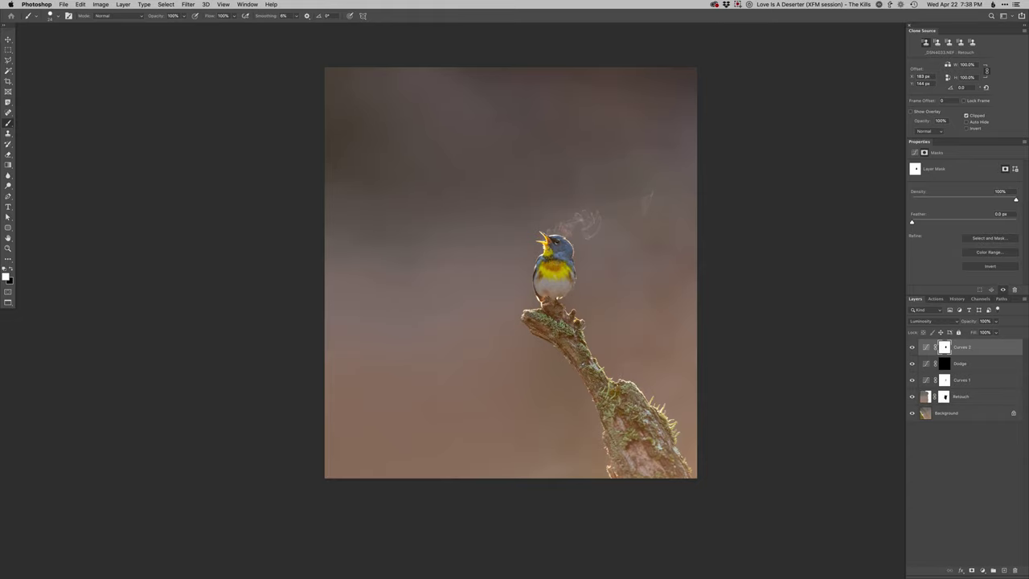
Add the black-masked Burn Curves layer above Curves 2 and choose a soft round brush
key("F3")
scroll(587, 322, "down", 1)
left_click_drag(573, 291, 626, 298)
right_click(596, 303)
double_click(615, 372)
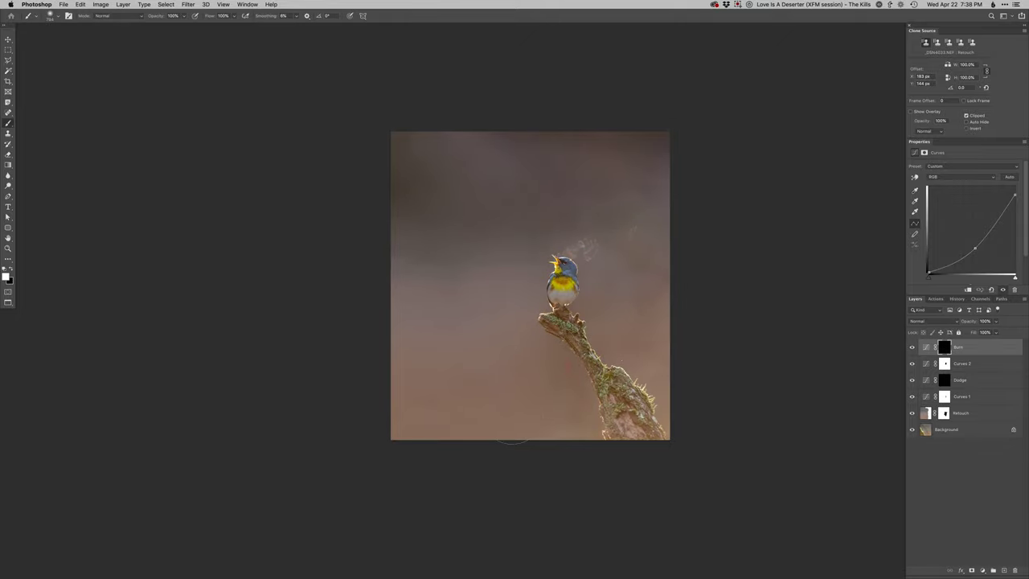
Paint white on the Burn mask with a large soft brush to darken the upper part of the backdrop
left_click_drag(579, 328, 615, 328)
mouse_move(713, 141)
left_mouse_down()
mouse_move(763, 143)
mouse_move(206, 154)
mouse_move(735, 134)
mouse_move(97, 211)
left_mouse_up()
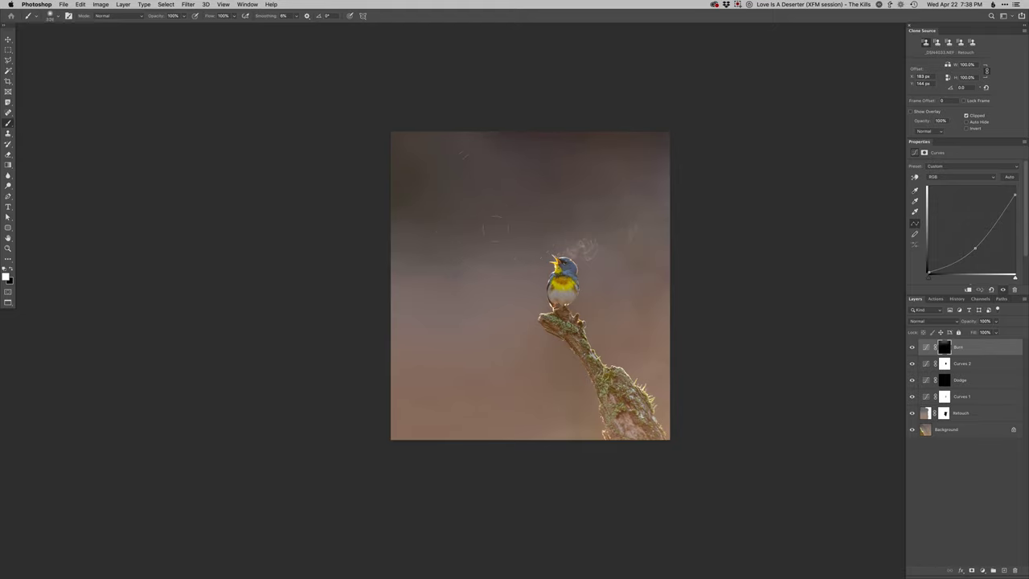
left_click_drag(511, 196, 573, 211)
left_click_drag(496, 186, 479, 174)
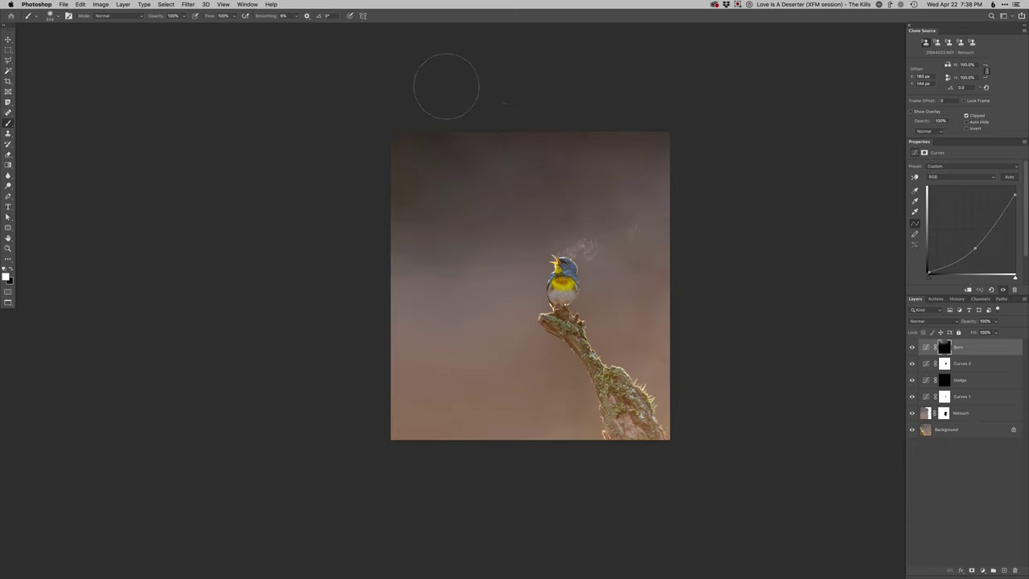
key("x")
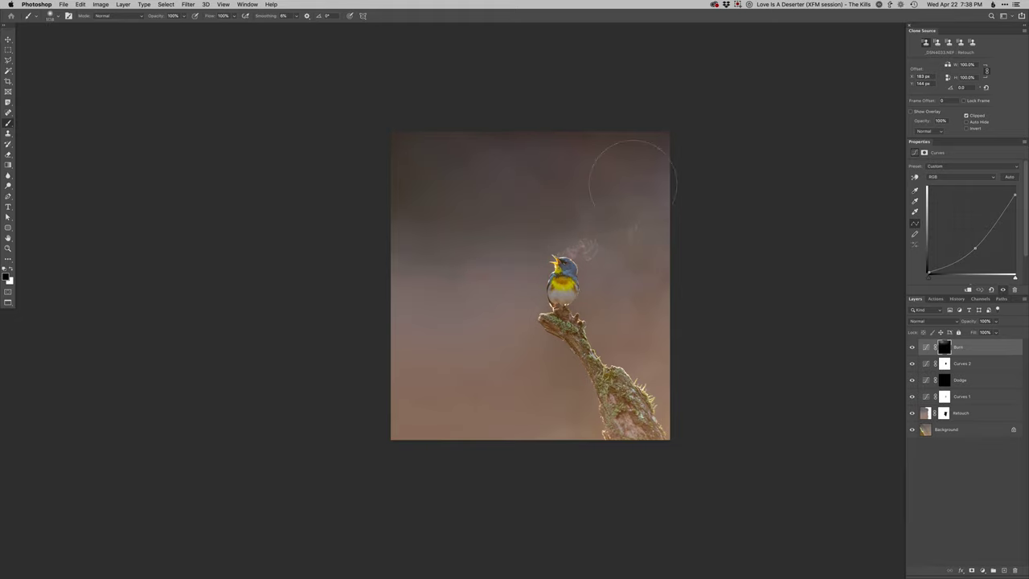
key("x")
key("x")
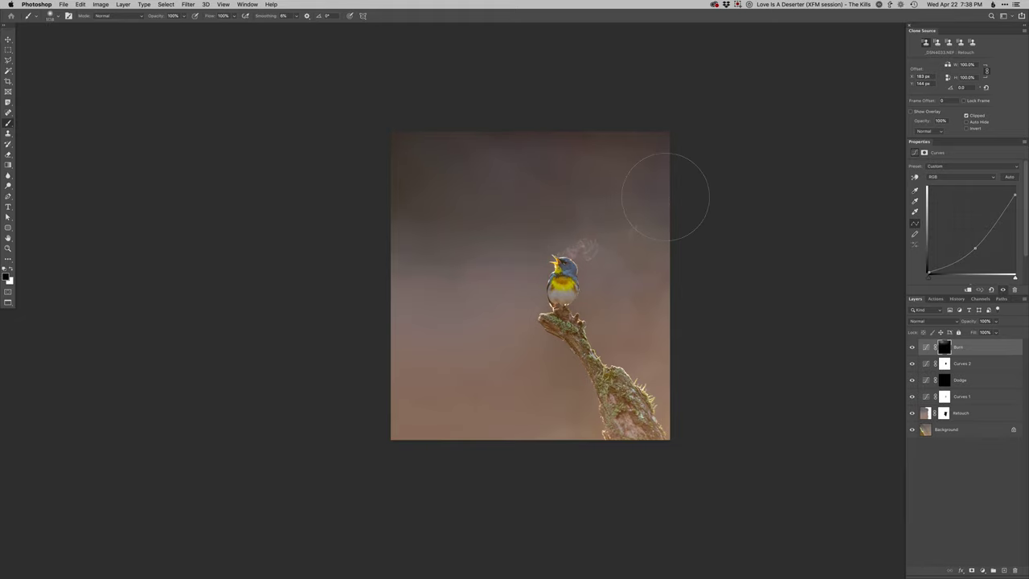
Examine the bird and its breath up close and in the full frame, and compare the edit with the original Background layer
left_click(557, 310, "super")
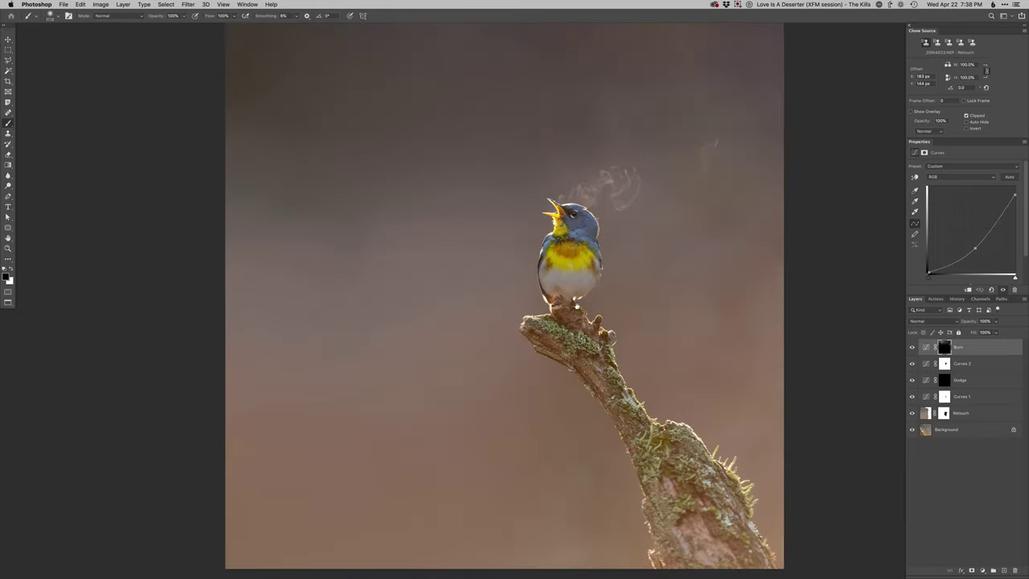
scroll(576, 306, "up", 2)
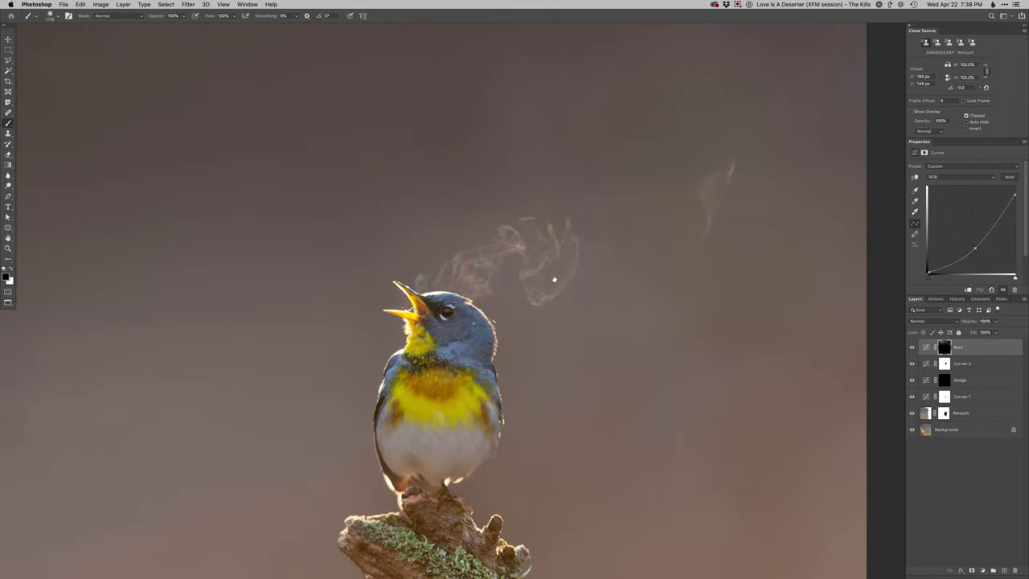
left_click_drag(545, 286, 512, 298)
left_click_drag(466, 349, 503, 325)
scroll(502, 325, "down", 5)
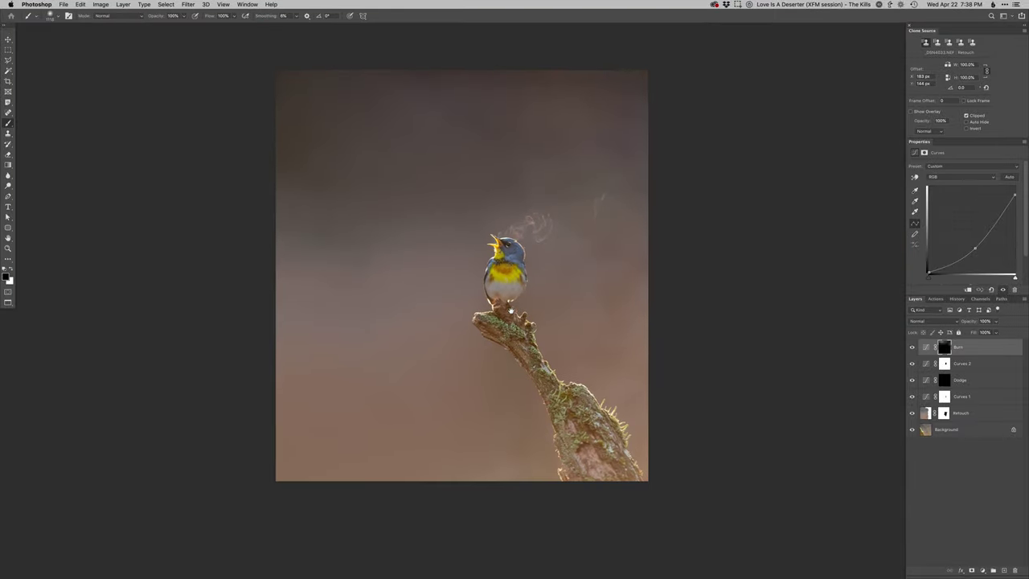
left_click_drag(511, 310, 499, 308)
scroll(498, 307, "right", 1)
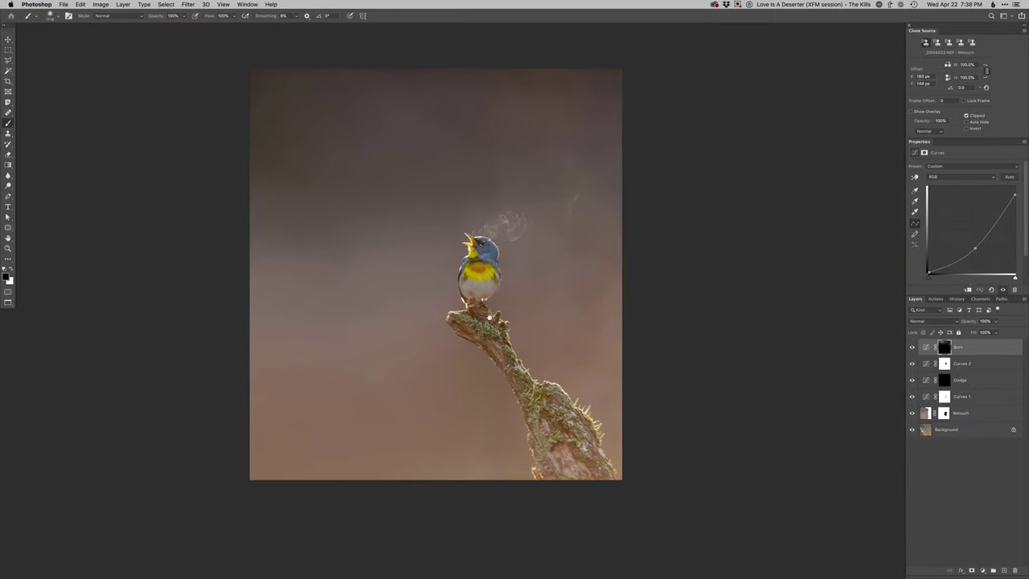
scroll(508, 423, "left", 2)
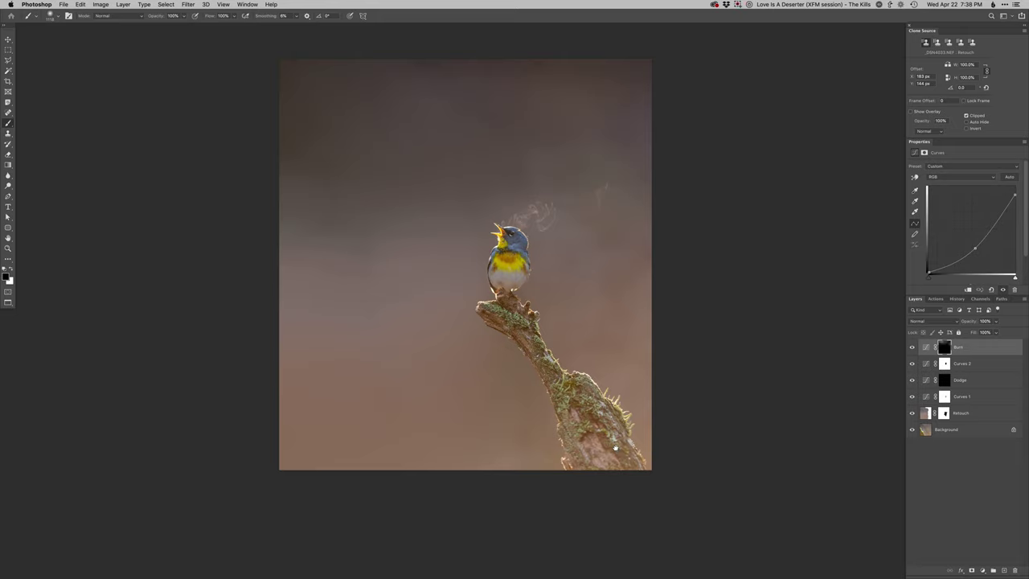
scroll(615, 455, "up", 1)
scroll(615, 455, "left", 1)
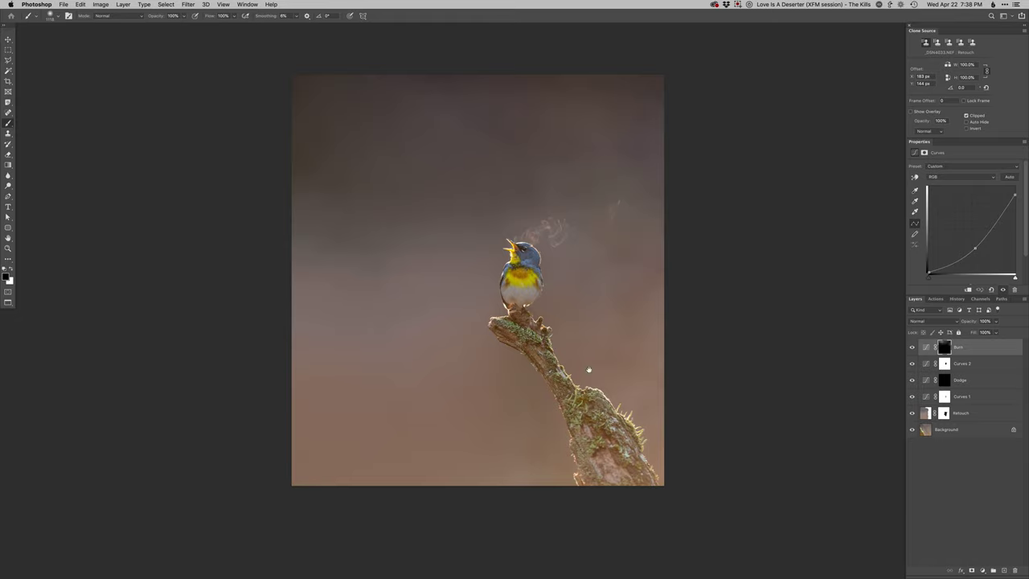
left_click(911, 429, "alt")
left_click(911, 429, "alt")
Add a Curves layer above Burn, add an upper-midtone point to its Red channel curve, and invert its mask to black
left_click_drag(488, 415, 445, 416)
left_click_drag(535, 291, 514, 356)
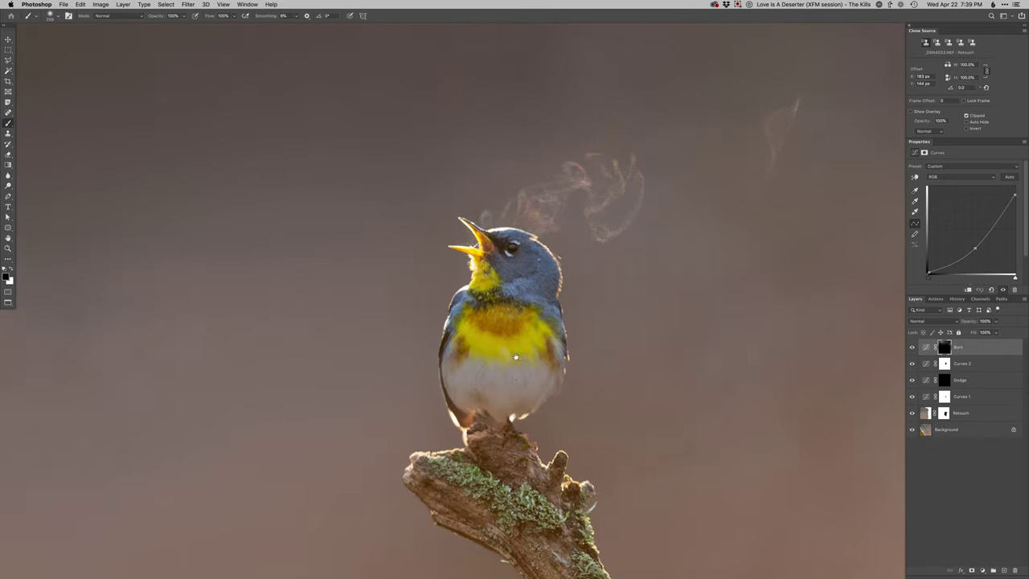
key("super+m")
key("Return")
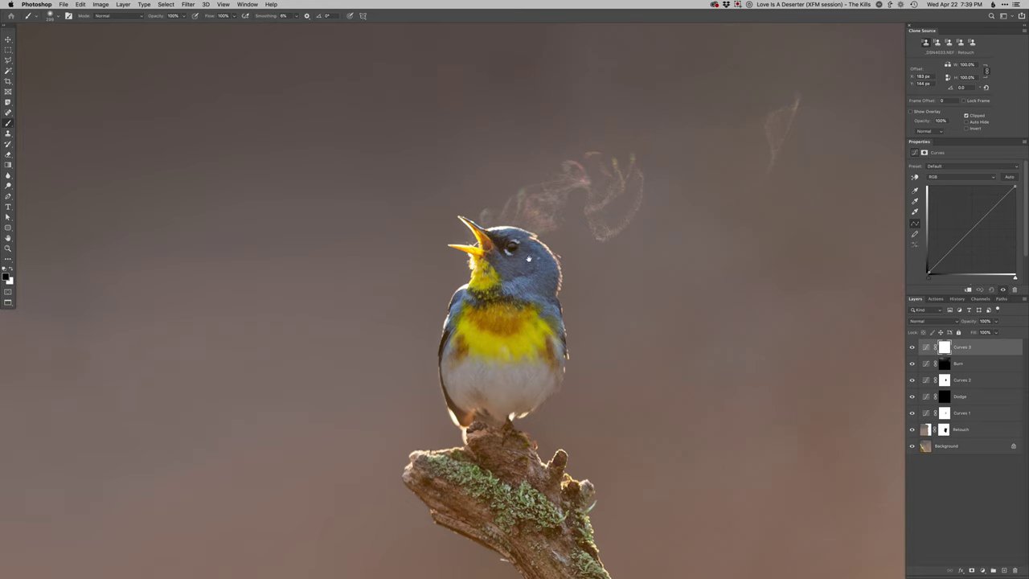
key("alt+5")
left_click(983, 217)
key("super+i")
Paint white on the Curves 3 mask with a soft round brush and compare the image with the layer hidden and shown
right_click(511, 295)
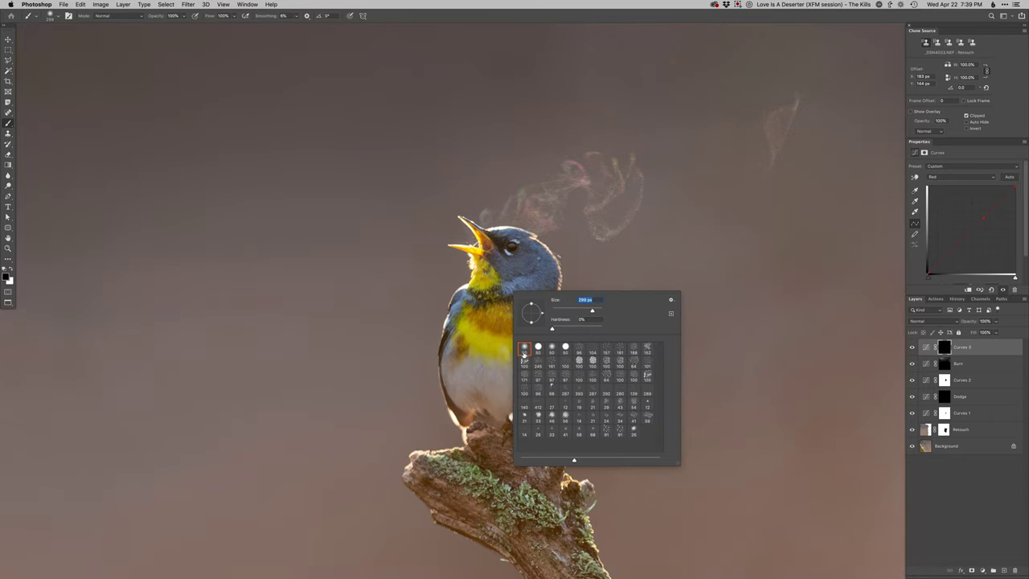
key("Return")
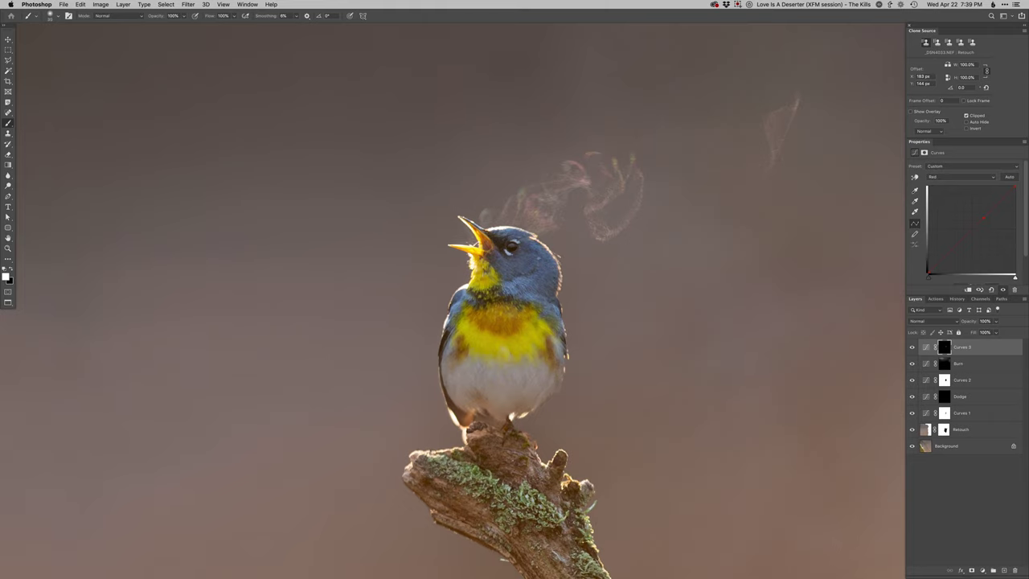
key("super+0")
left_click(617, 335, "alt")
scroll(616, 334, "down", 2)
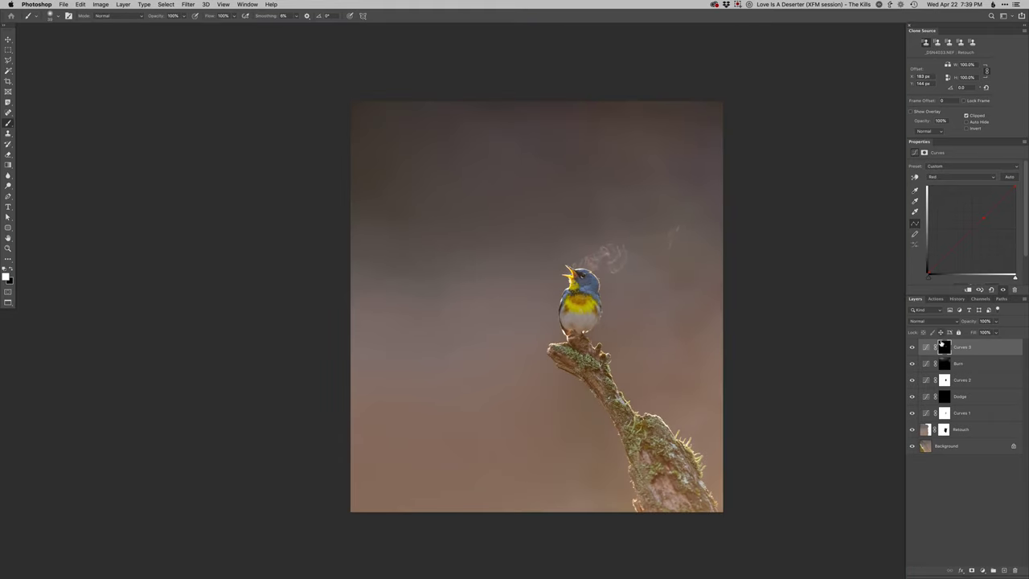
key("v")
left_click(911, 347)
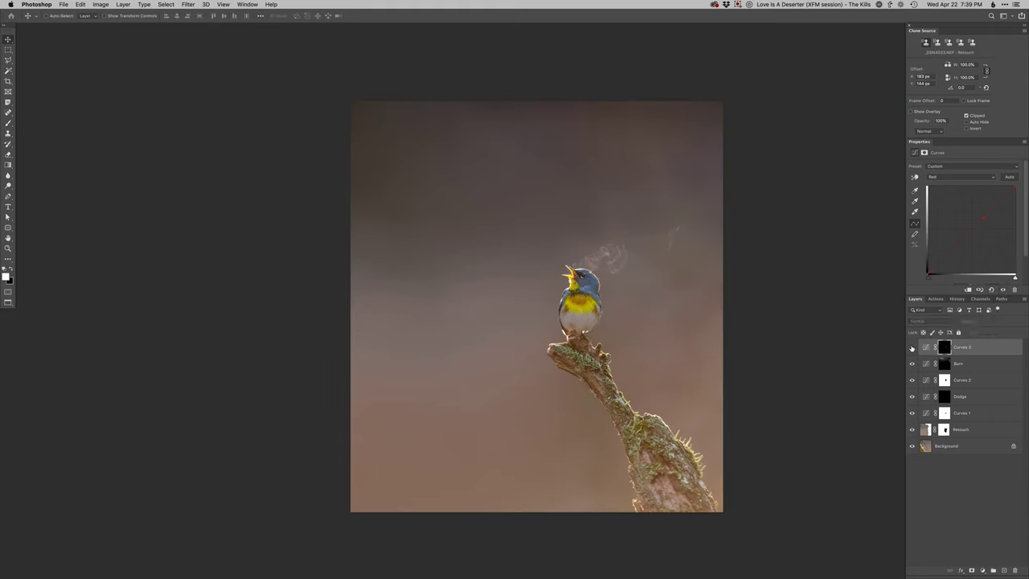
left_click(912, 347)
Close the finished document, switch to Lightroom Classic, and reset the develop settings of the original _DSN4033.NEF
key("super+w")
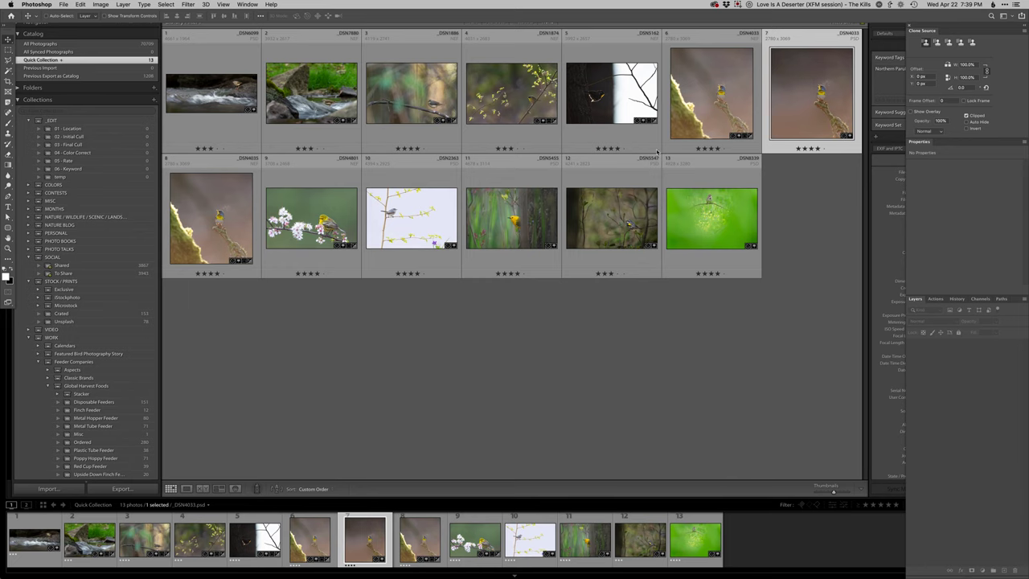
left_click(711, 108)
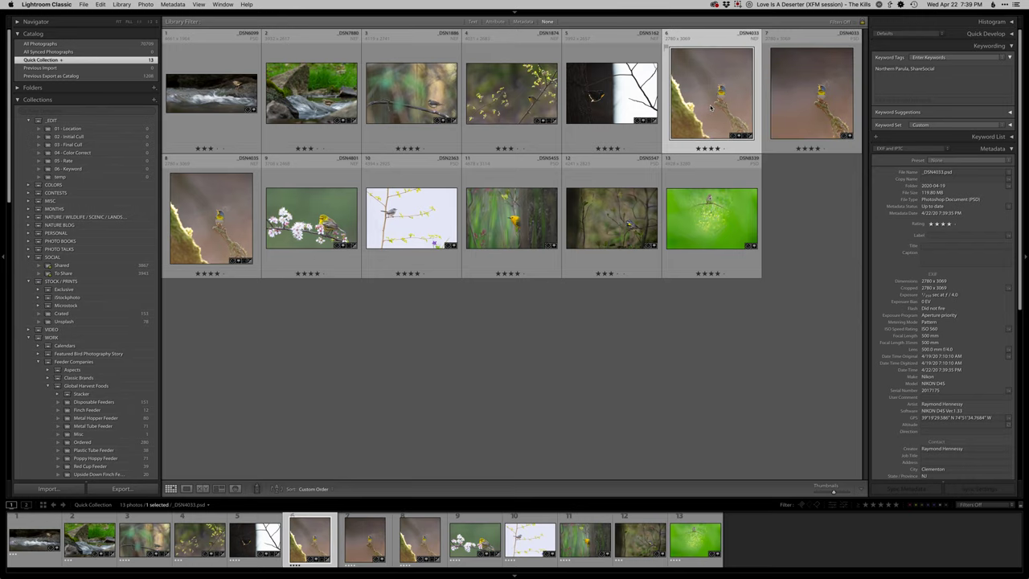
key("d")
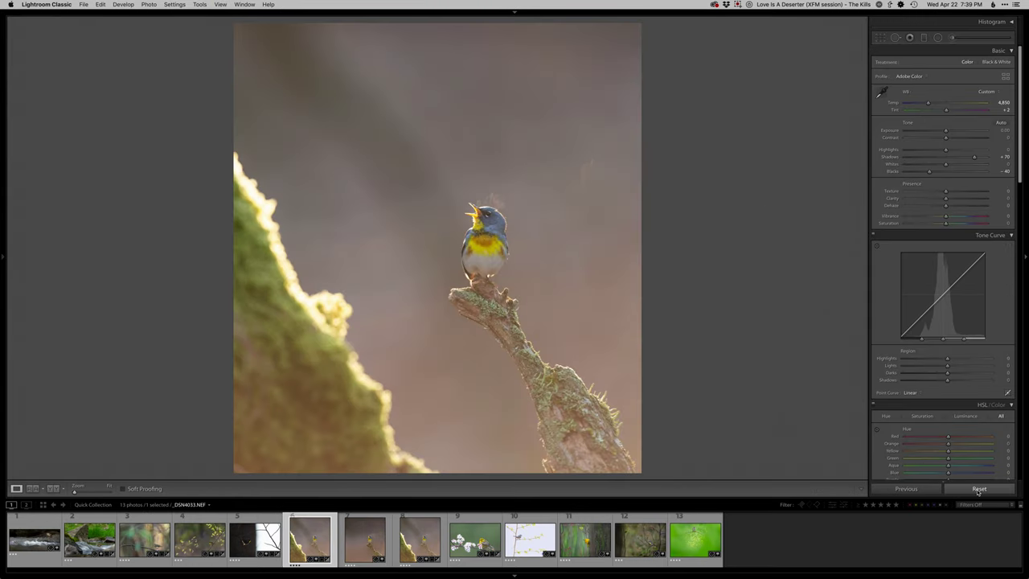
left_click(978, 489)
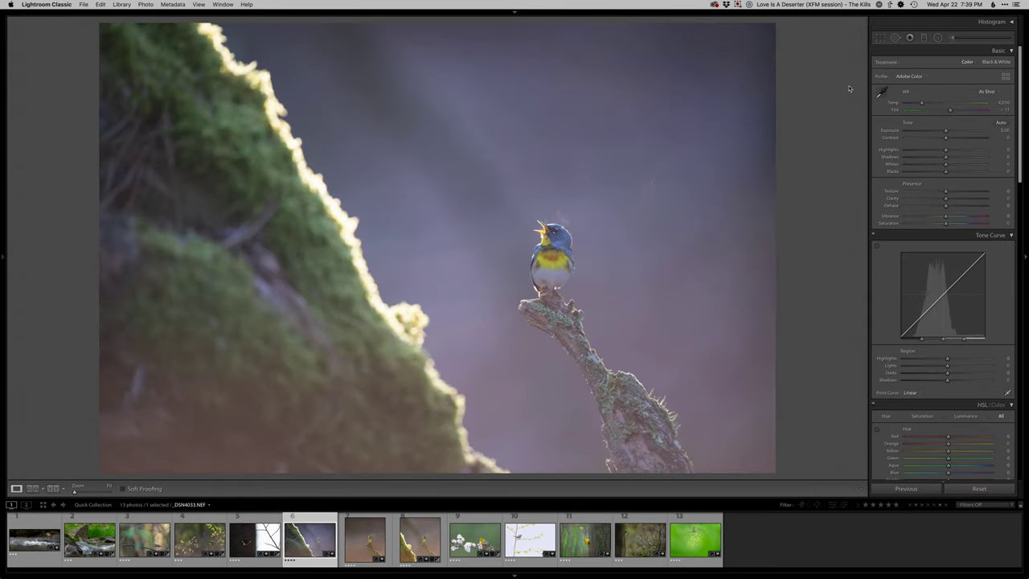
Compare the reset raw photo and the finished _DSN4033 PSD side by side in Survey view with the panels hidden
key("g")
left_click(770, 140, "super")
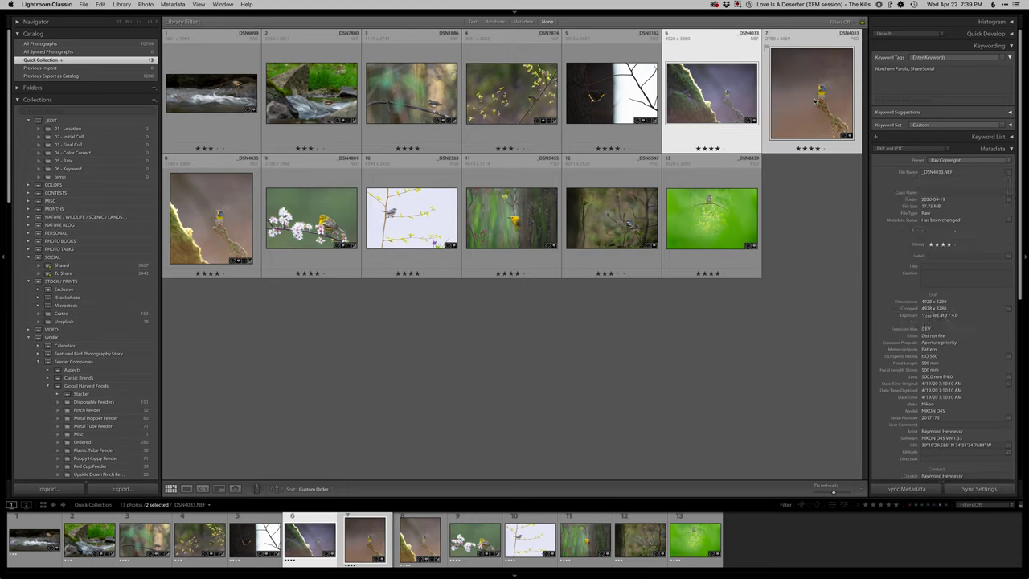
key("n")
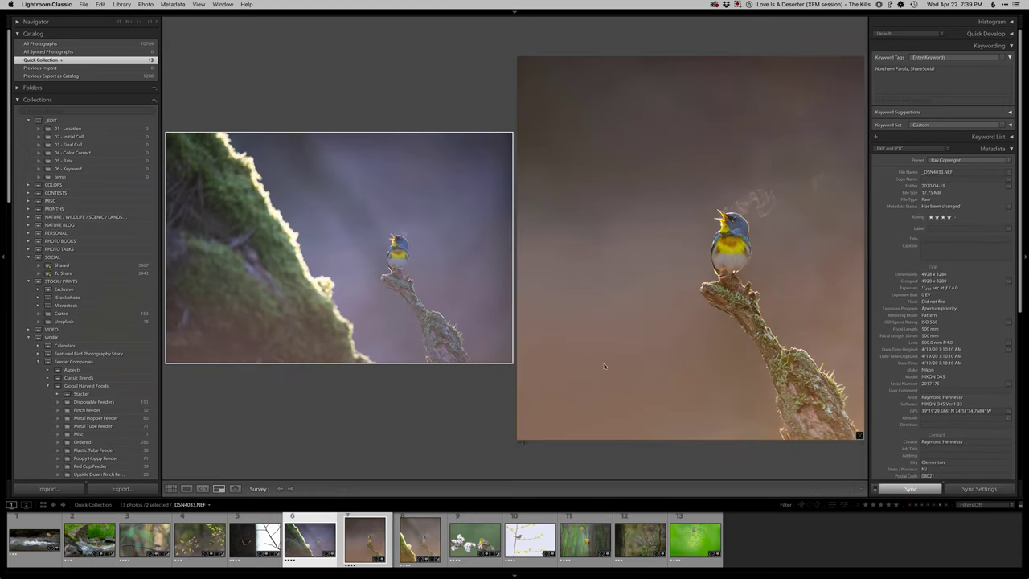
key("shift+Tab")
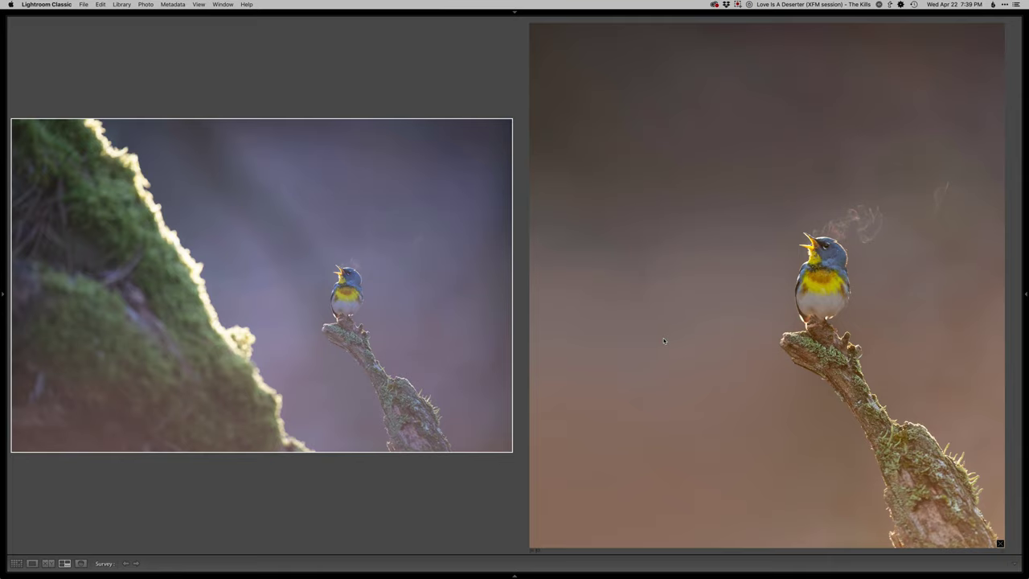
left_click(664, 341)
key("f")
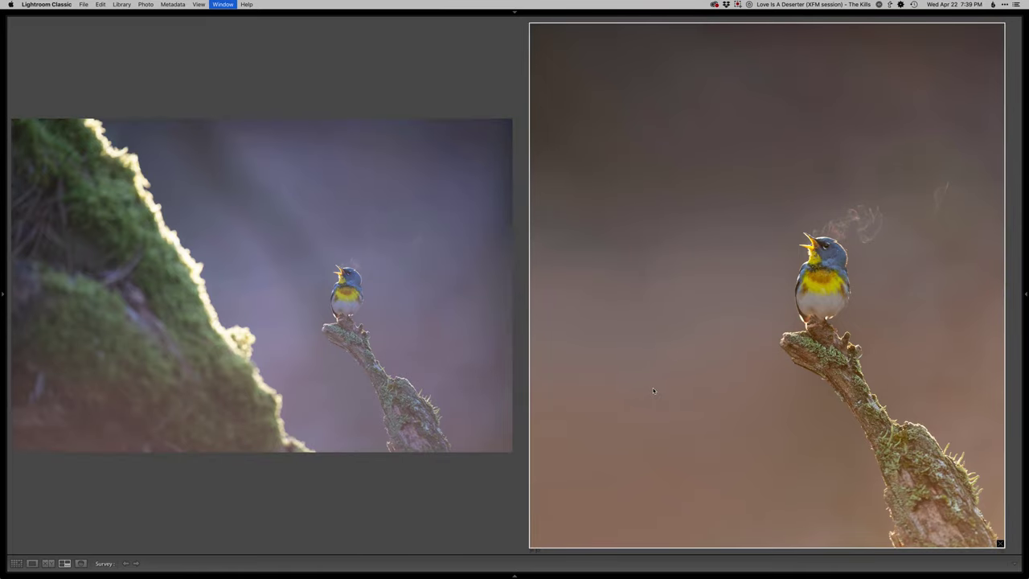